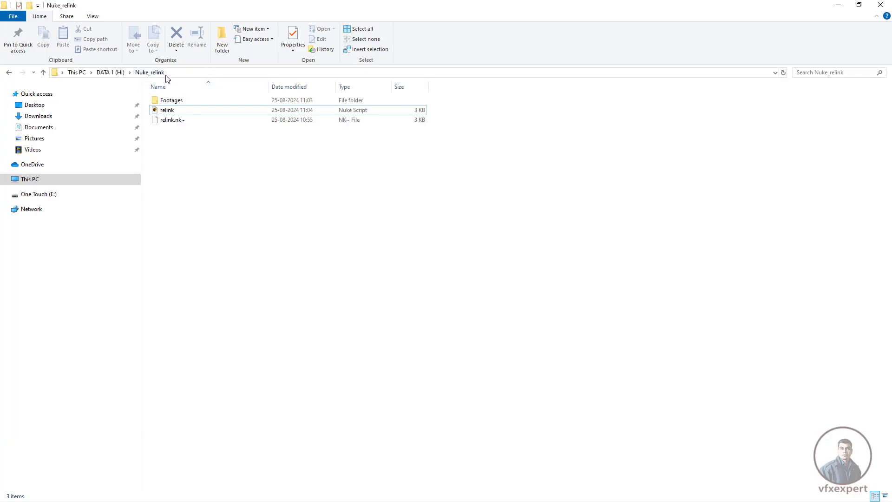
Open the Footages folder inside Nuke_relink and examine the source files used by the relink script.
left_click(171, 113)
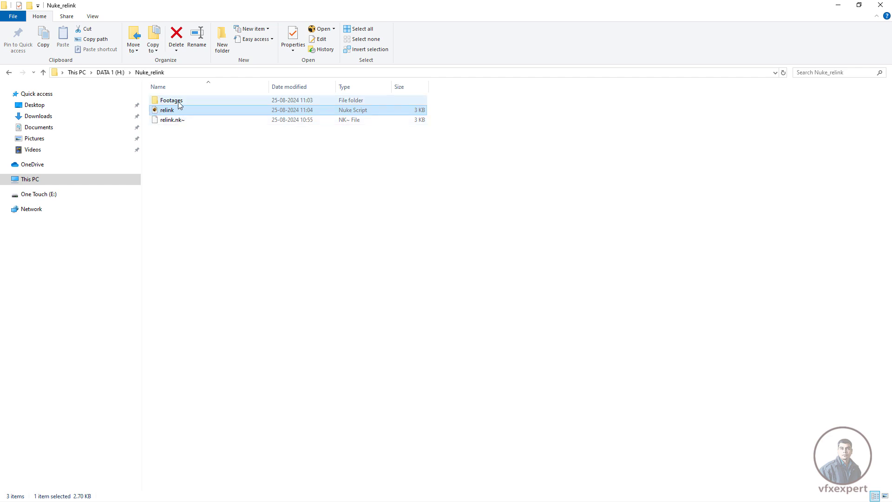
double_click(175, 101)
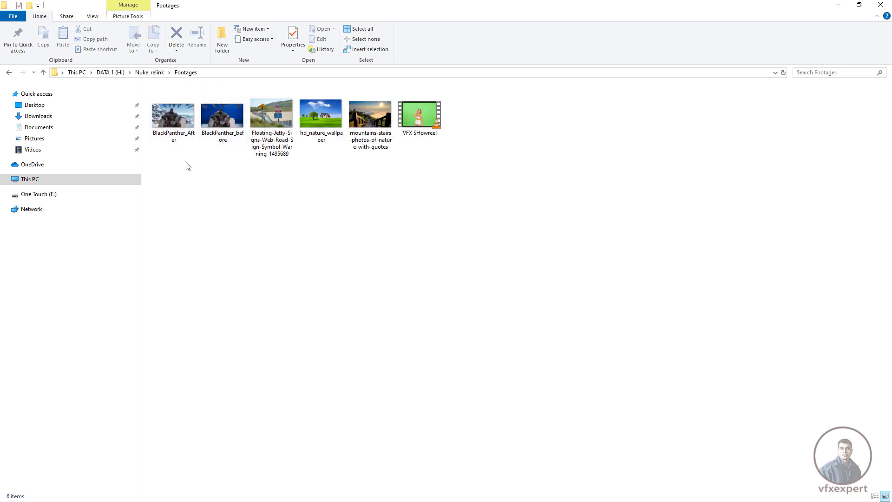
left_click_drag(169, 166, 441, 91)
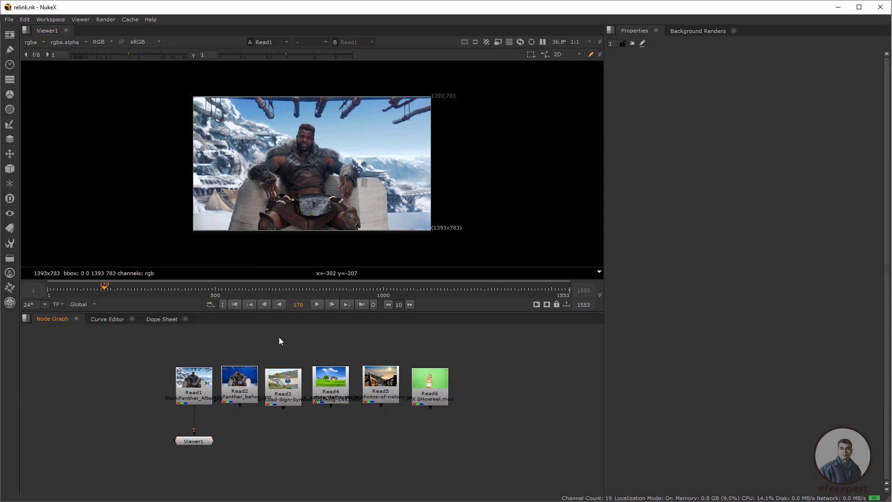
Switch to NukeX, view the Read6 clip in the viewer and scrub through its frames.
left_click_drag(146, 338, 492, 407)
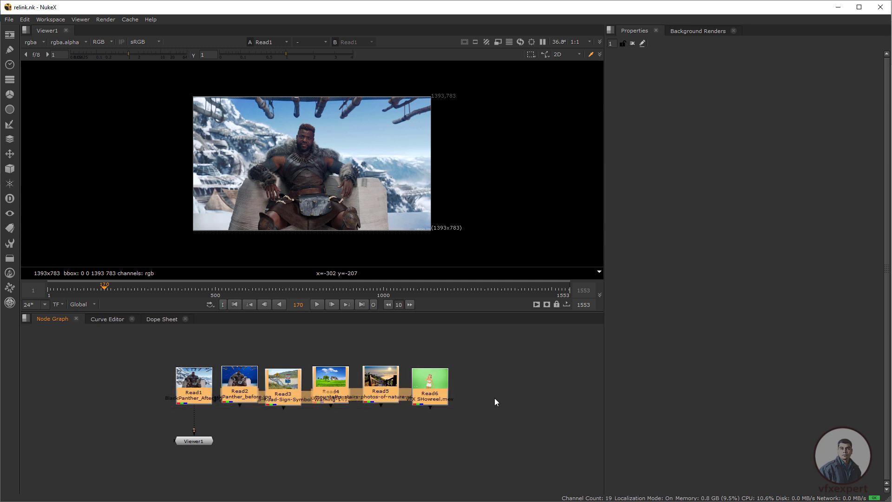
left_click(429, 384)
key("1")
left_click_drag(213, 289, 147, 297)
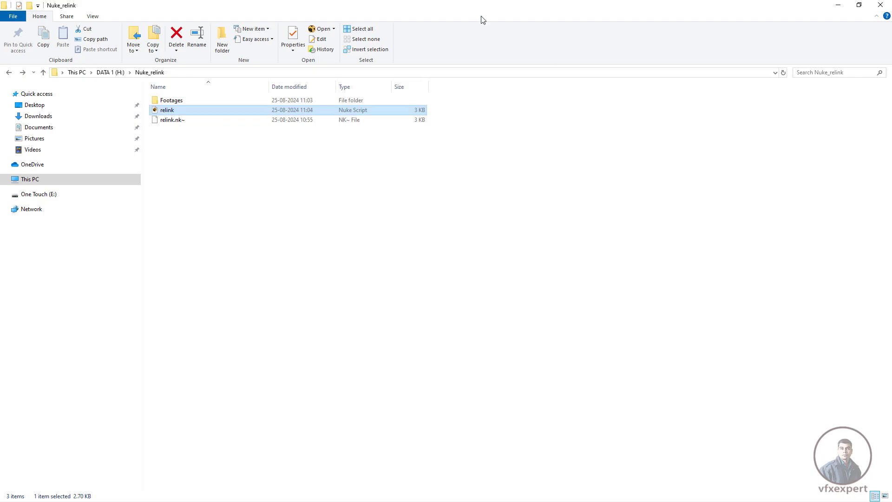
Switch to File Explorer and move the Nuke_relink folder from the H: drive root into the test folder.
left_click(9, 73)
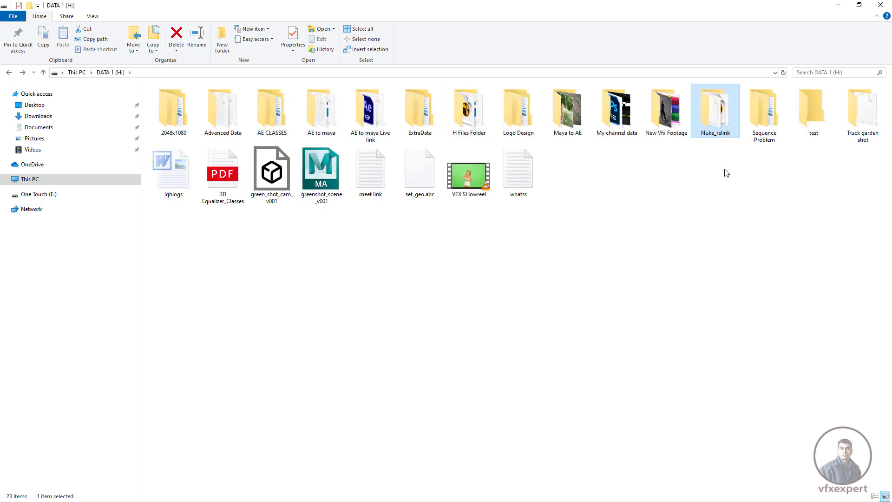
left_click(712, 235)
left_click(723, 118)
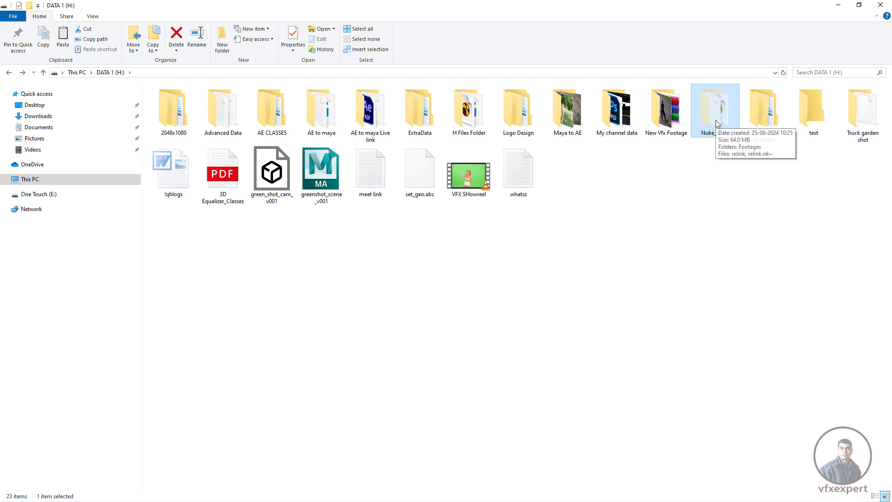
left_click(794, 179)
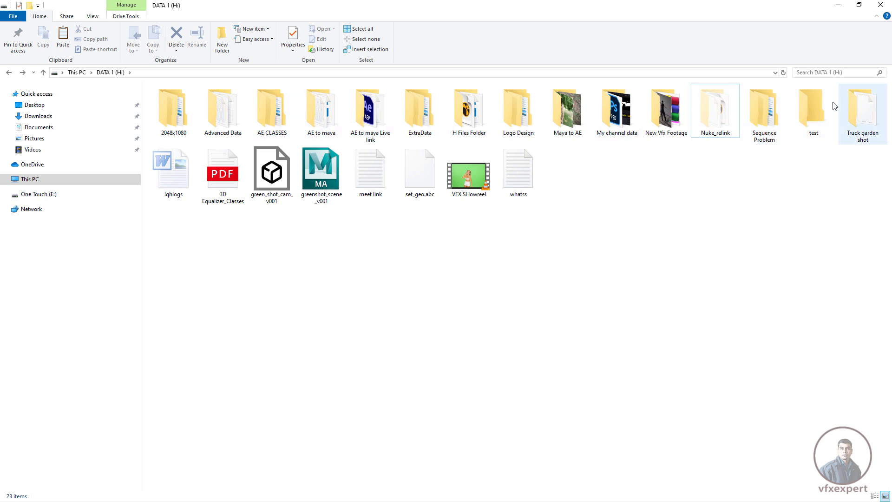
double_click(817, 108)
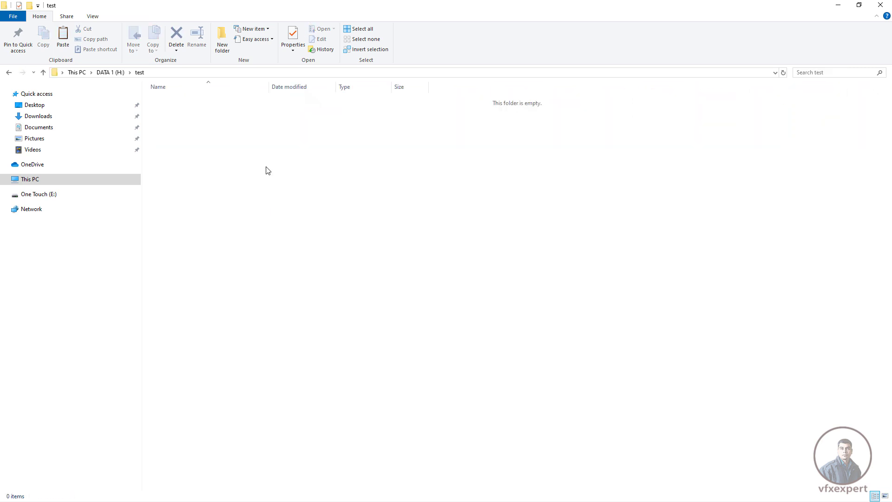
key("ctrl+v")
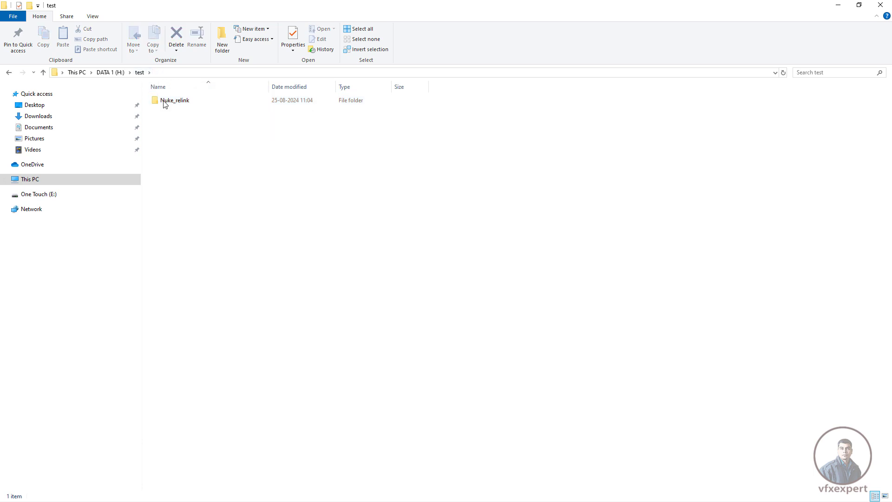
left_click(196, 125)
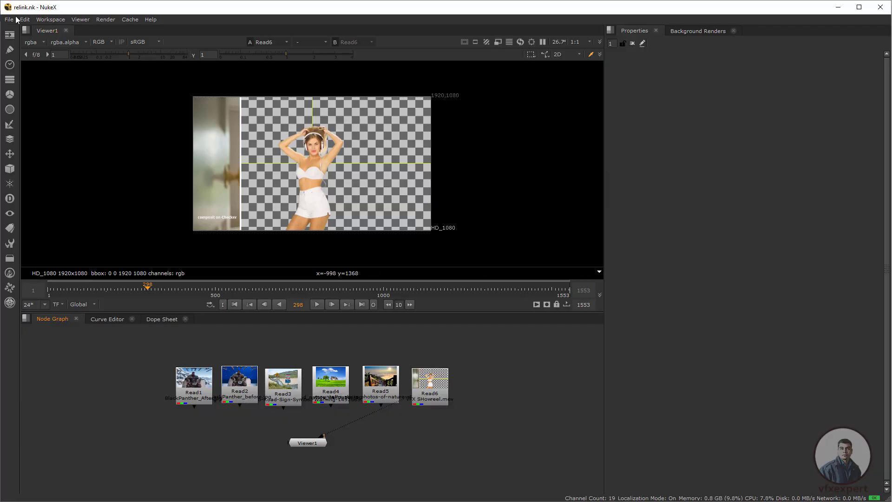
Switch to NukeX, clear the current comp and open relink.nk from H:/test/Nuke_relink.
left_click(9, 20)
left_click(30, 153)
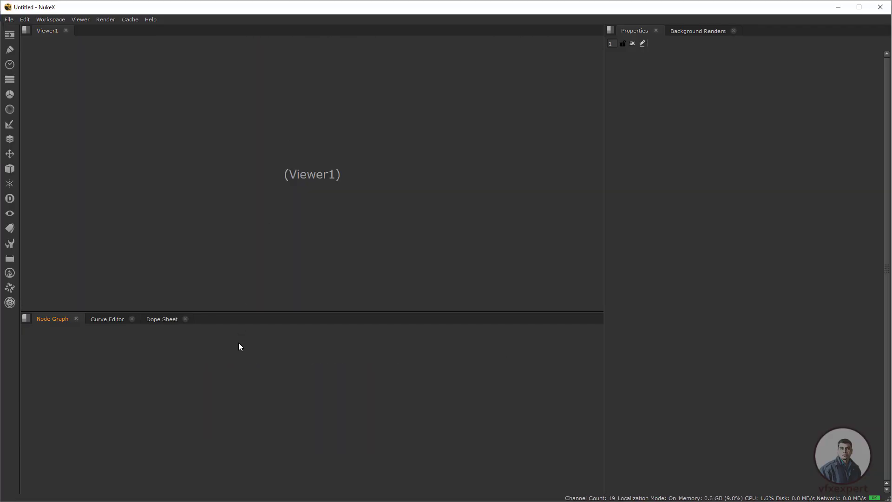
left_click(8, 20)
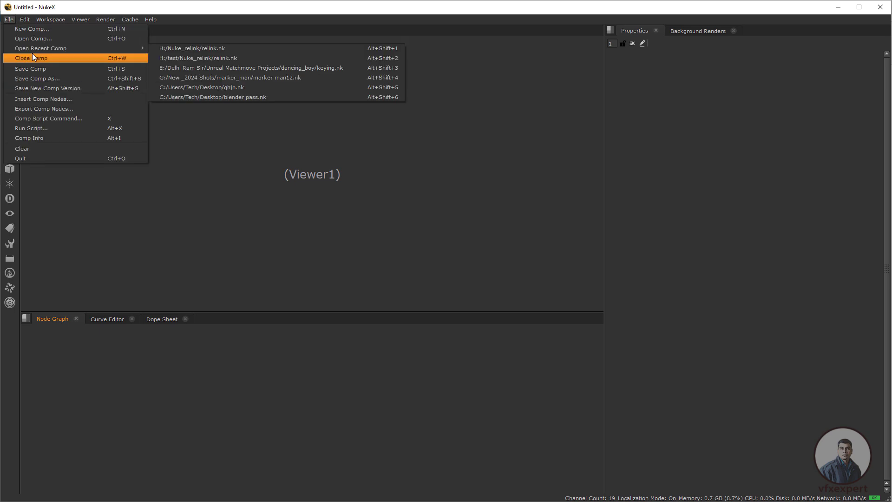
key("ctrl+o")
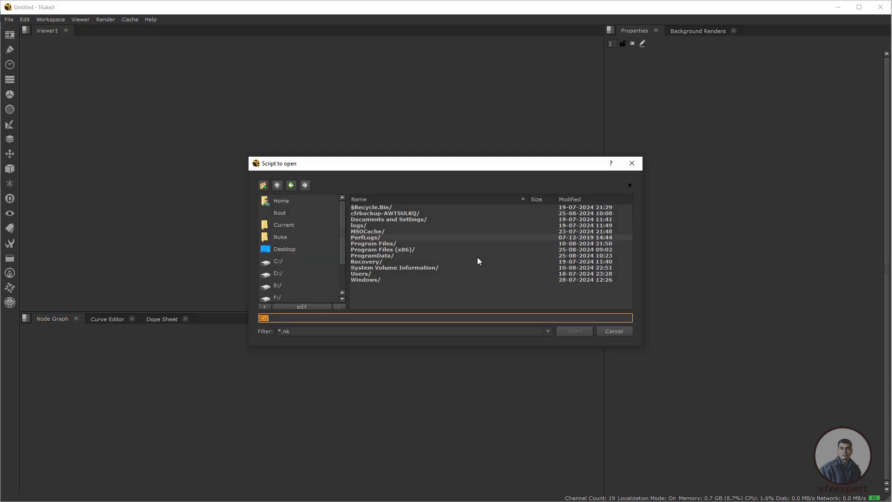
scroll(278, 298, "down", 1)
left_click(279, 285)
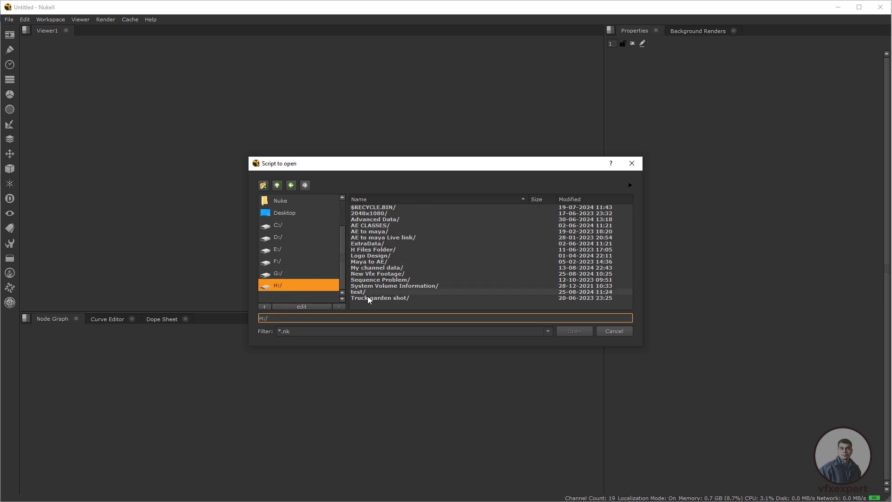
double_click(358, 291)
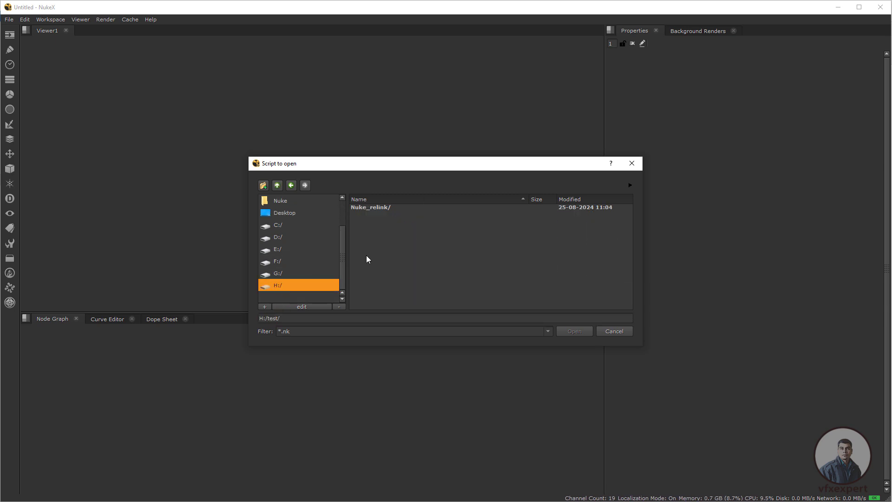
double_click(376, 209)
left_click(372, 213)
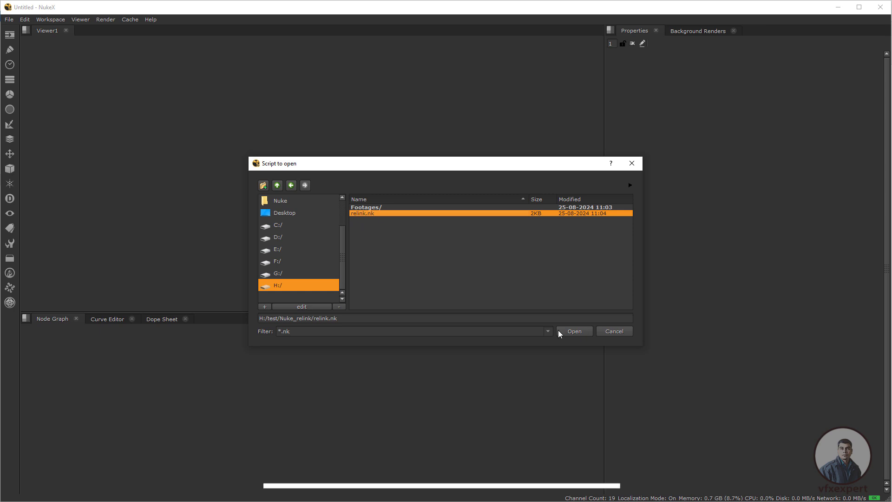
left_click(578, 334)
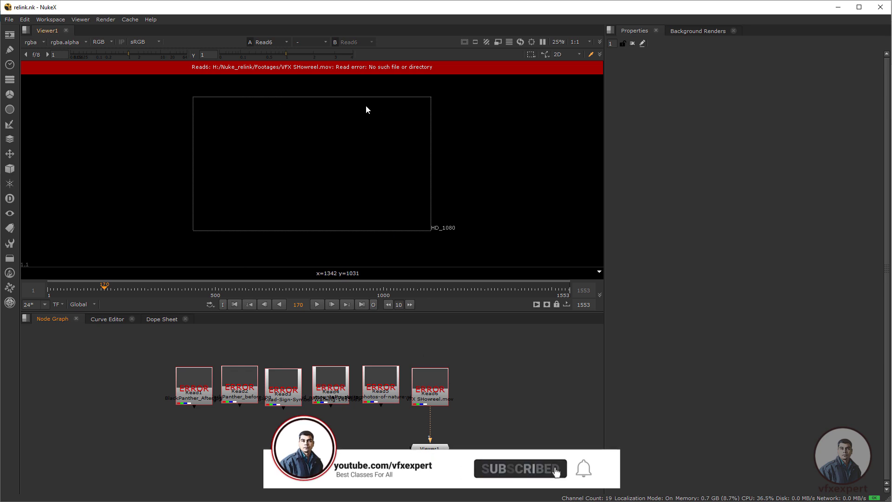
Set the project directory in the project settings to the script directory expression.
left_click_drag(132, 331, 521, 417)
left_click(487, 415)
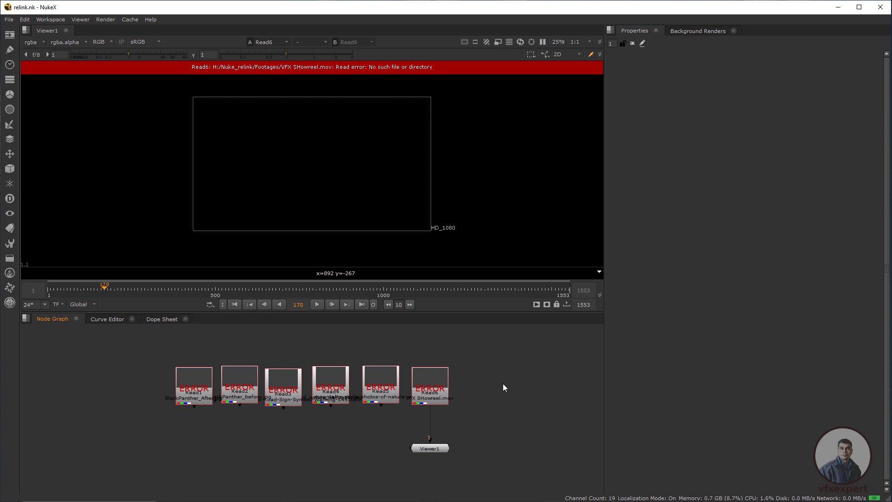
key("s")
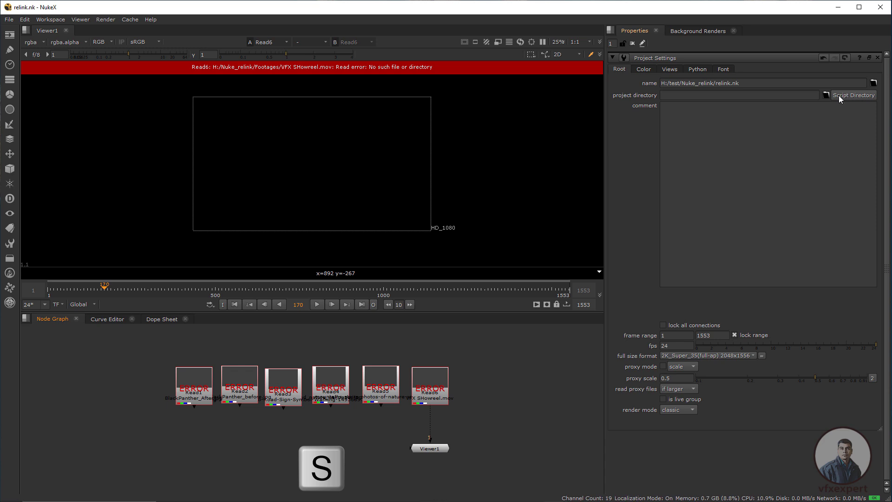
left_click(855, 96)
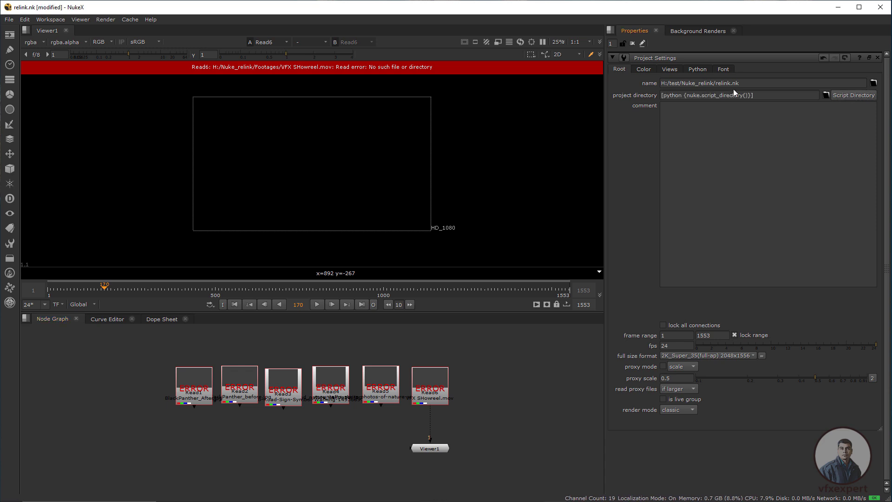
left_click(764, 97)
left_click_drag(764, 96, 662, 96)
left_click(760, 96)
Connect Viewer1 to the Read1 node and place the viewer node directly below it.
left_click(467, 355)
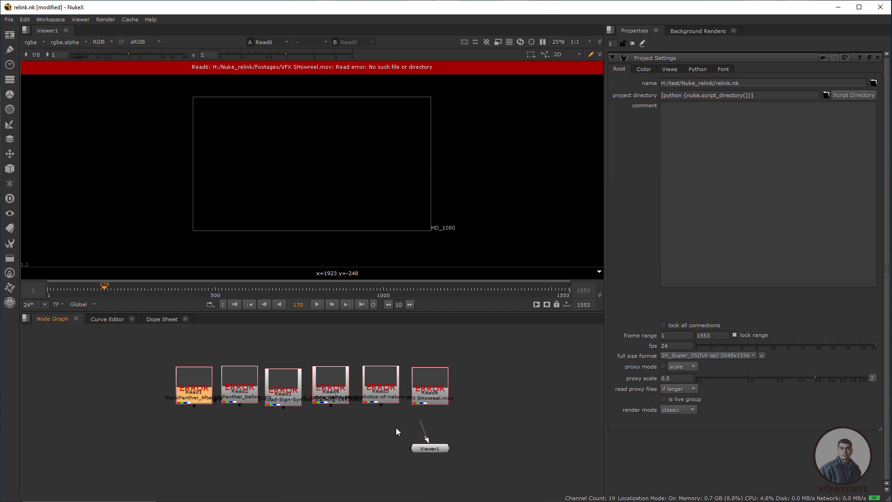
key("1")
left_click_drag(435, 449, 199, 437)
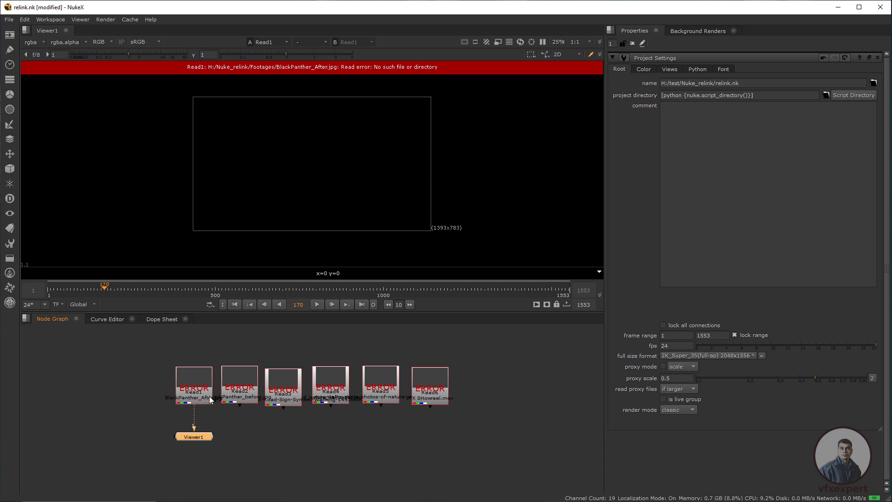
Remove H:/Nuke_relink/ from Read1's file path, leaving the relative path Footages/BlackPanther_After.jpg.
double_click(205, 383)
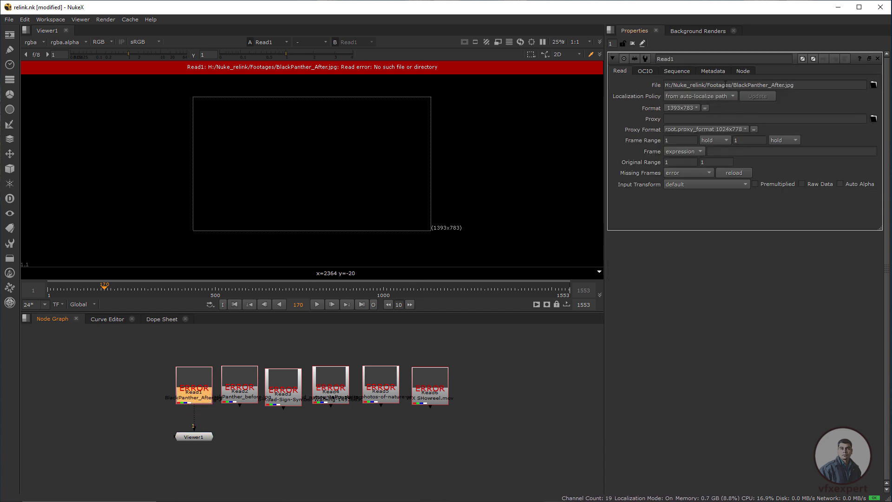
left_click_drag(734, 85, 660, 84)
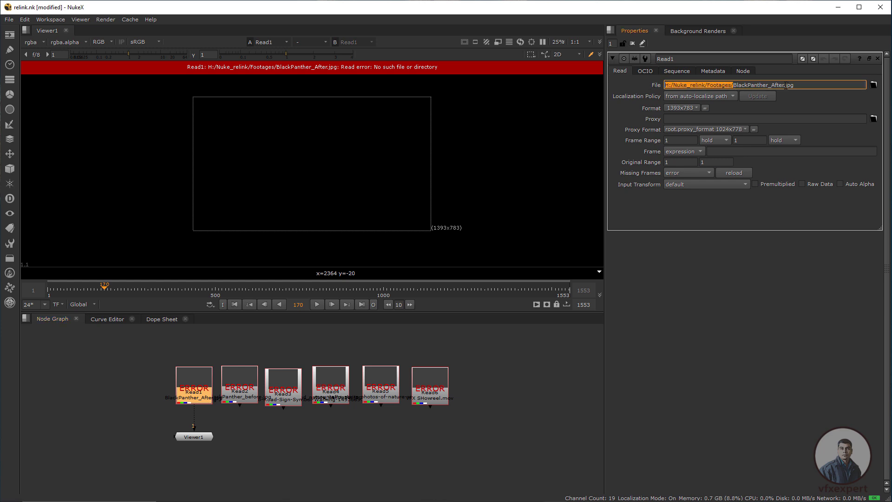
left_click_drag(786, 86, 719, 85)
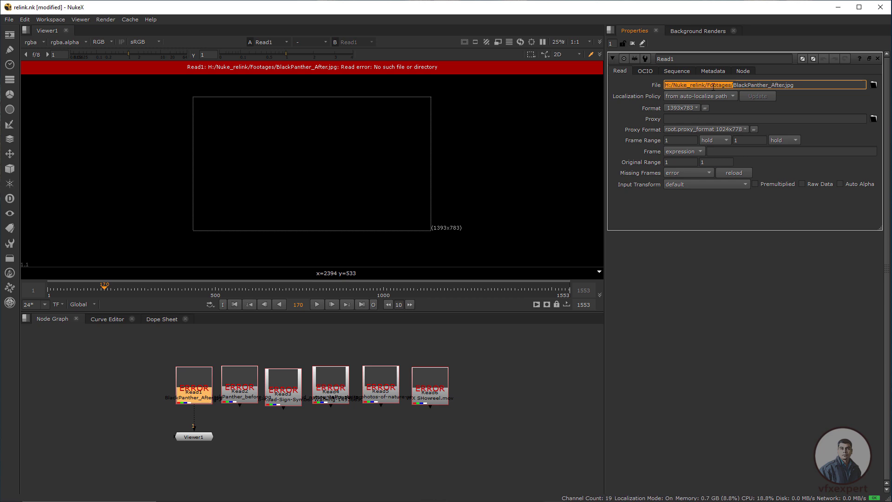
left_click(734, 85)
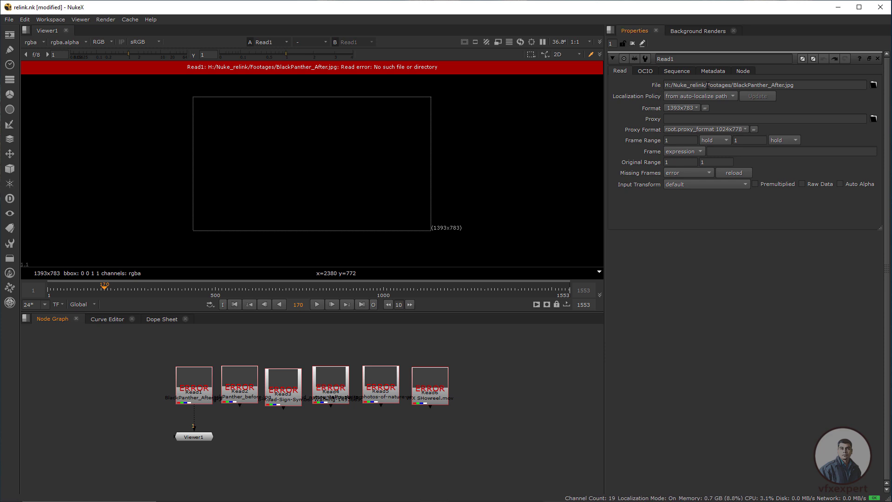
left_click_drag(707, 85, 640, 86)
left_click(722, 86)
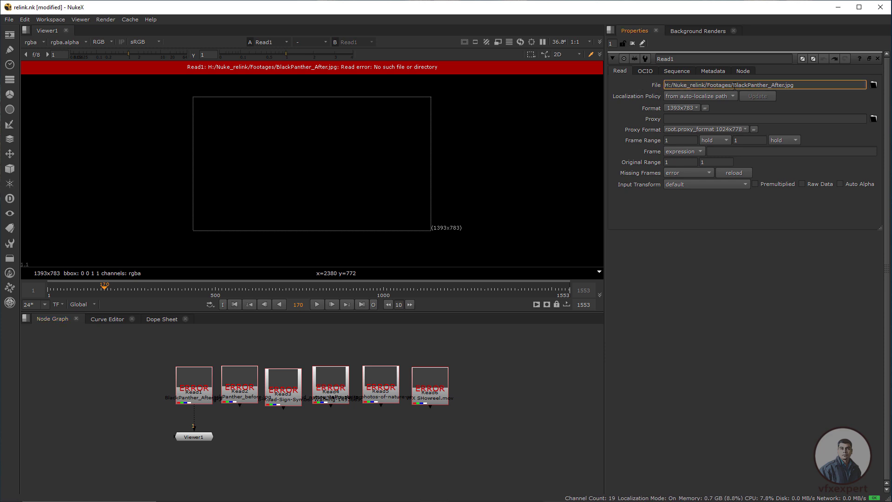
left_click_drag(733, 85, 708, 86)
left_click_drag(784, 86, 739, 86)
left_click(738, 85)
left_click_drag(707, 86, 665, 87)
key("BackSpace")
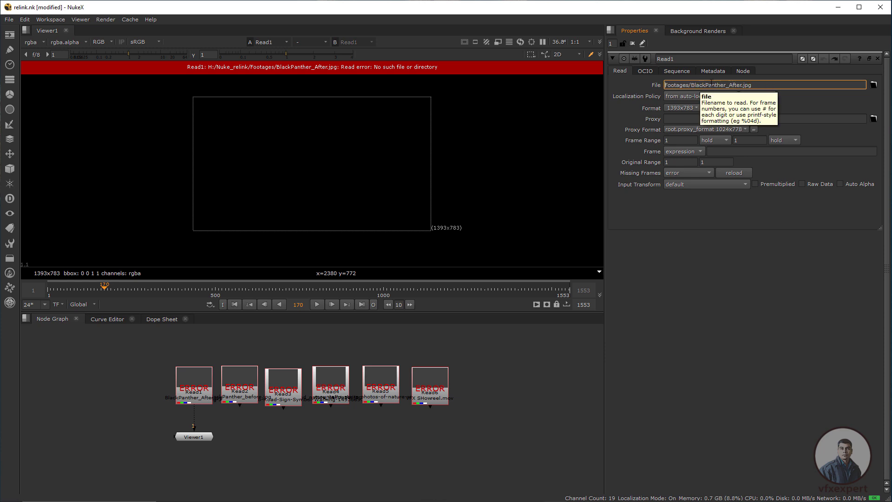
key("Return")
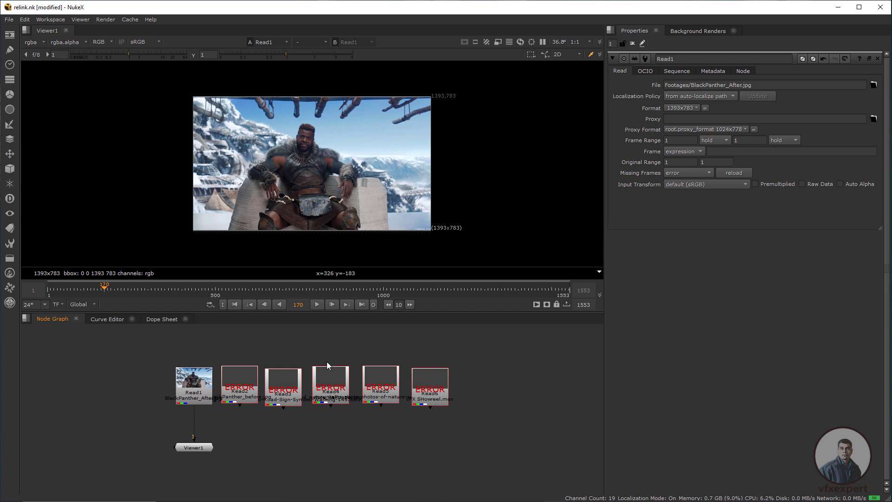
Open Read2's properties and copy the H:/Nuke_relink/ part of its file path.
left_click(242, 378)
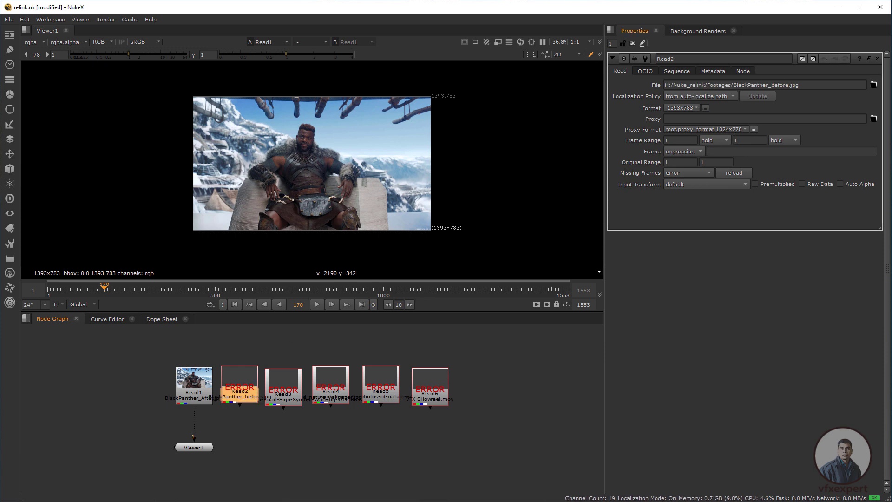
left_click_drag(709, 85, 665, 86)
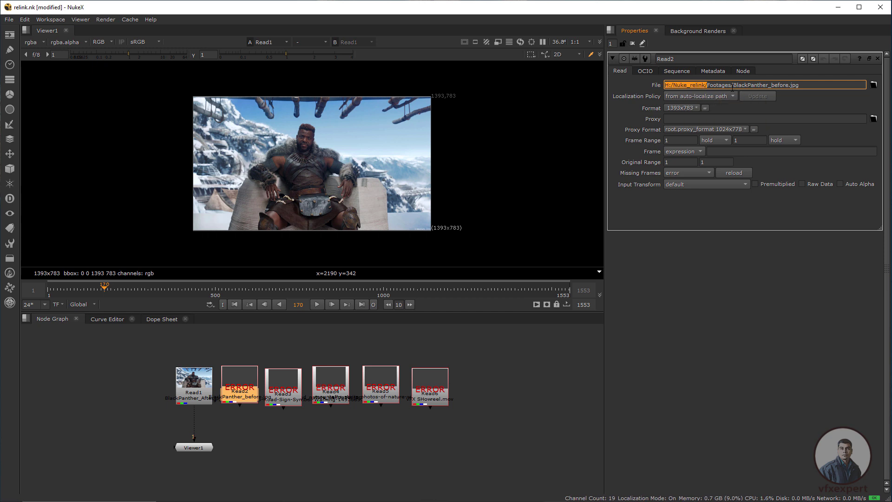
left_click_drag(733, 85, 708, 86)
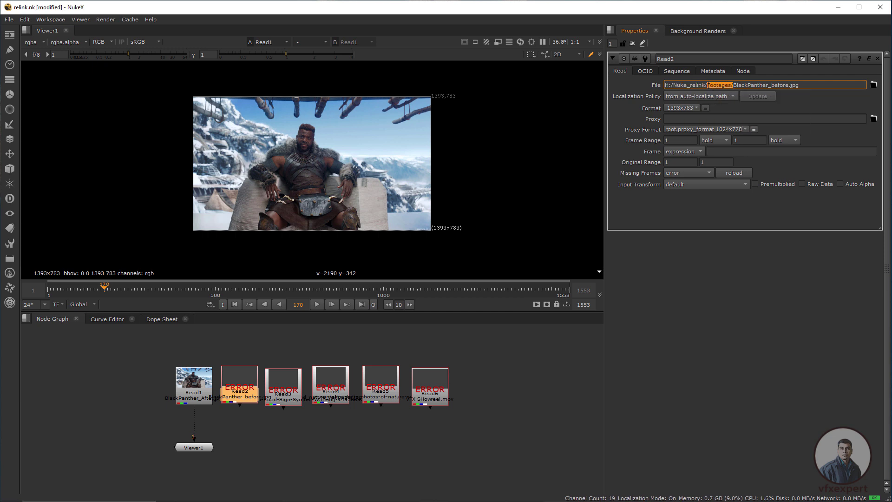
left_click(707, 86)
left_click_drag(706, 85, 666, 85)
key("ctrl+c")
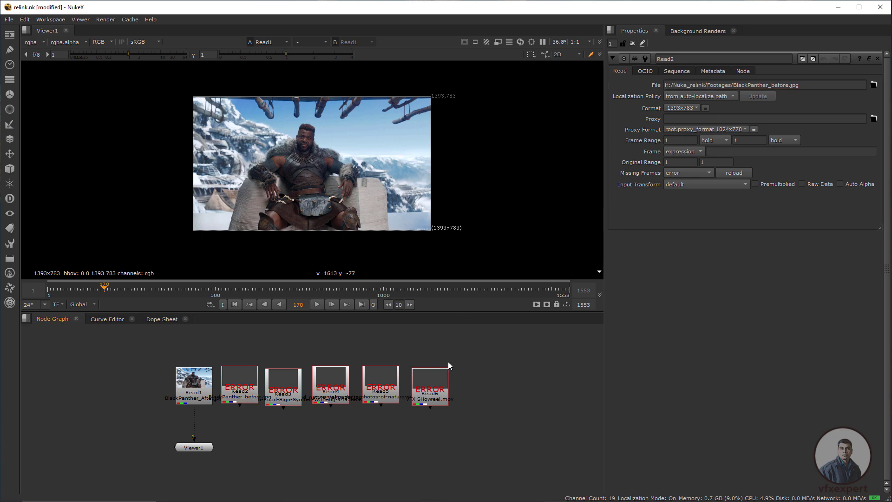
Select all six Read nodes and strip H:/Nuke_relink/ from their file paths by searching for it and replacing it with nothing.
left_click_drag(158, 331, 476, 407)
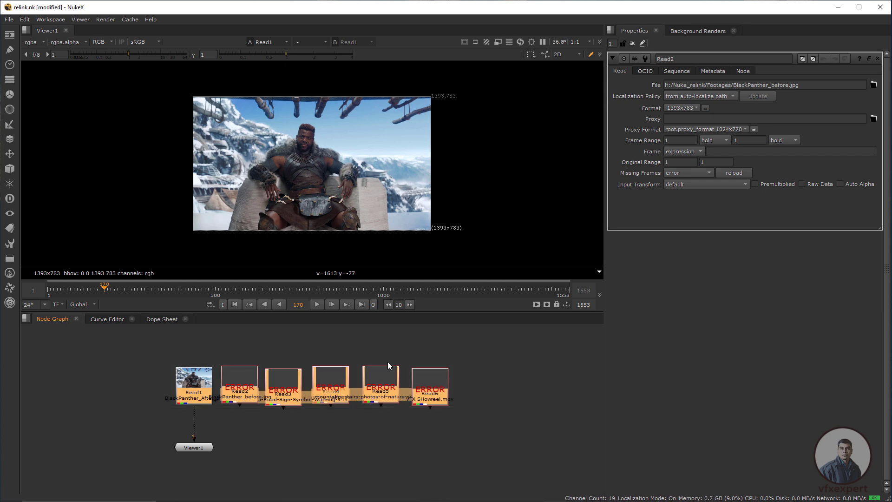
key("ctrl+shift+slash")
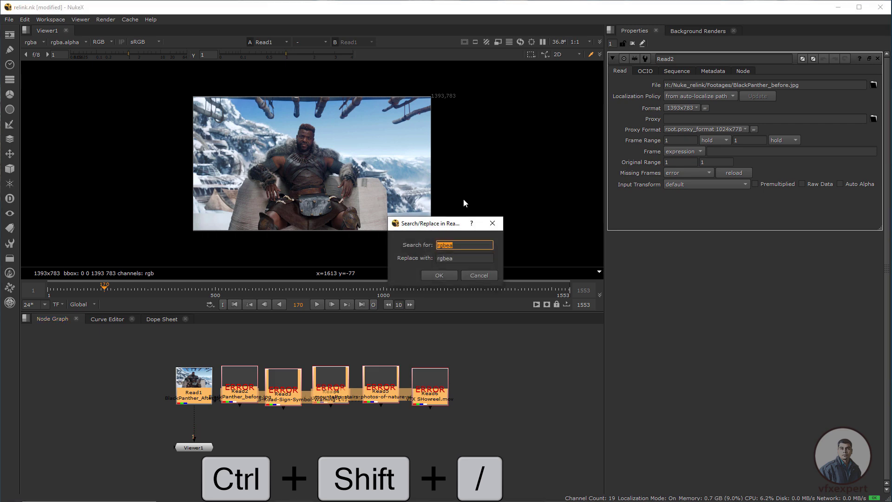
left_click_drag(500, 286, 572, 309)
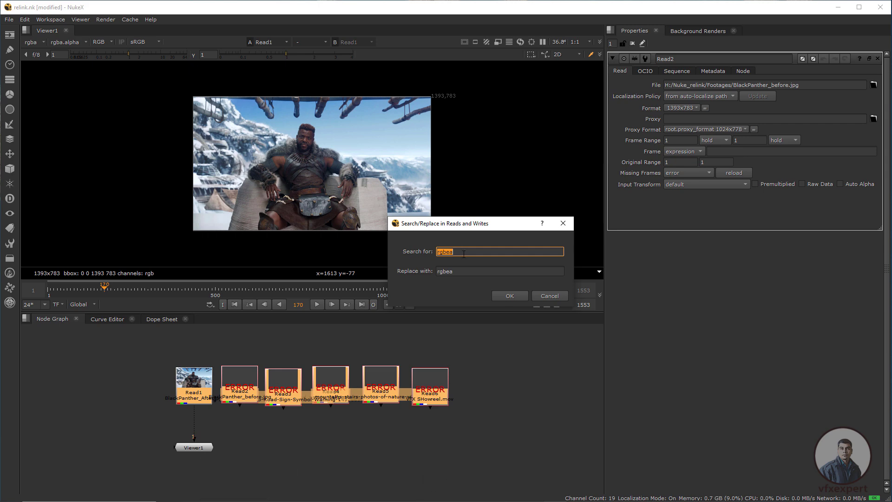
key("ctrl+v")
left_click(440, 272)
left_click_drag(456, 271, 408, 271)
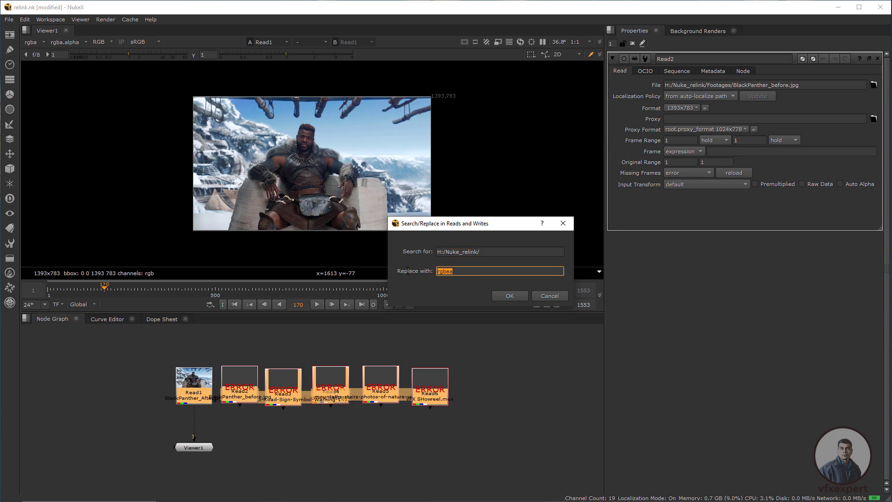
key("BackSpace")
left_click(509, 297)
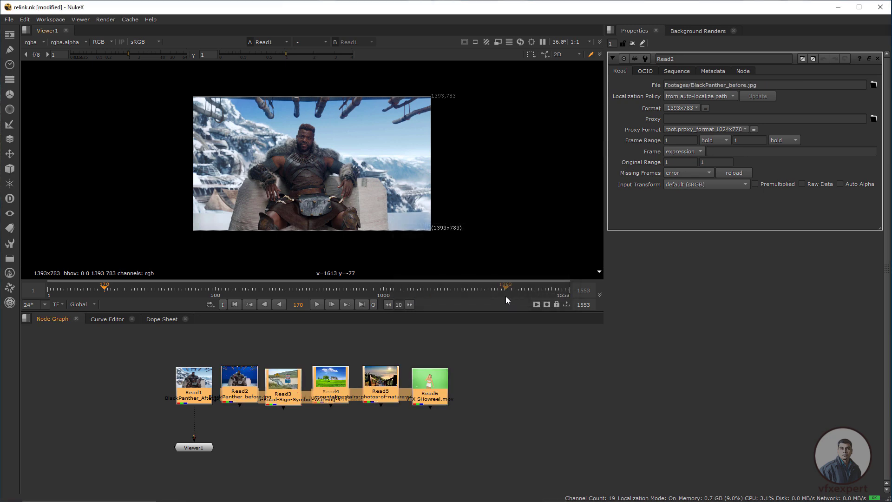
left_click(486, 379)
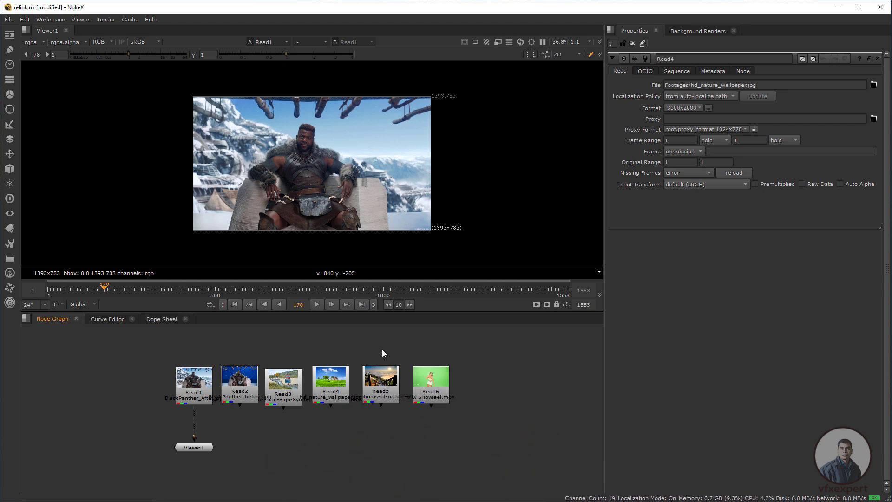
View Read2, Read3, Read4 and Read5 one after another in Viewer1 to check their relinked footage.
left_click(242, 384)
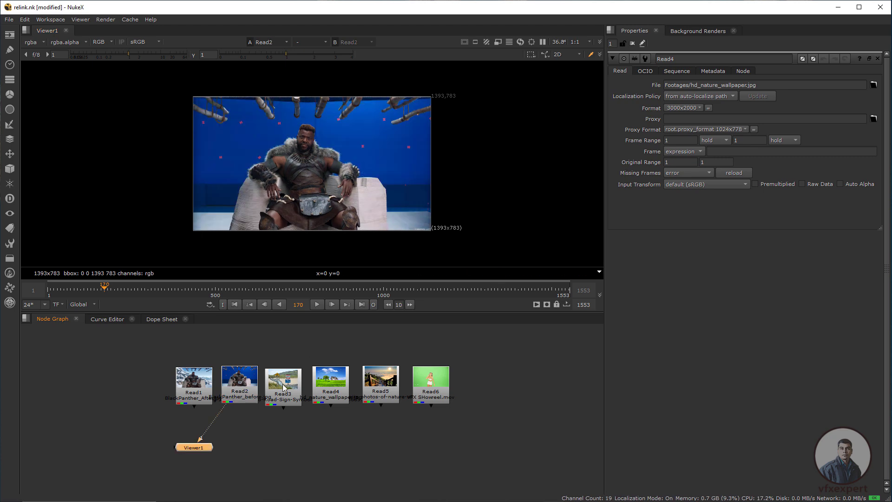
left_click(286, 386, "ctrl+shift")
left_click(337, 385, "ctrl+shift")
left_click(386, 385, "ctrl+shift")
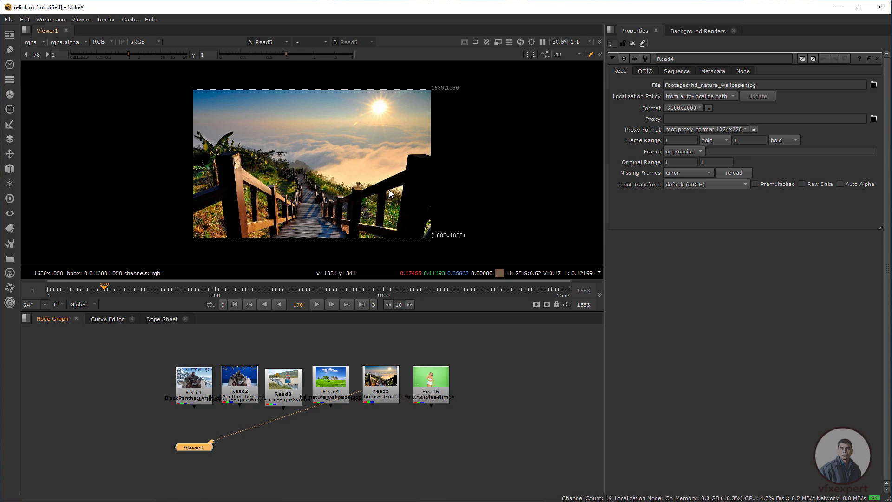
Switch to File Explorer and rename the Footages folder inside H:/test/Nuke_relink as "media files".
key("alt+Tab")
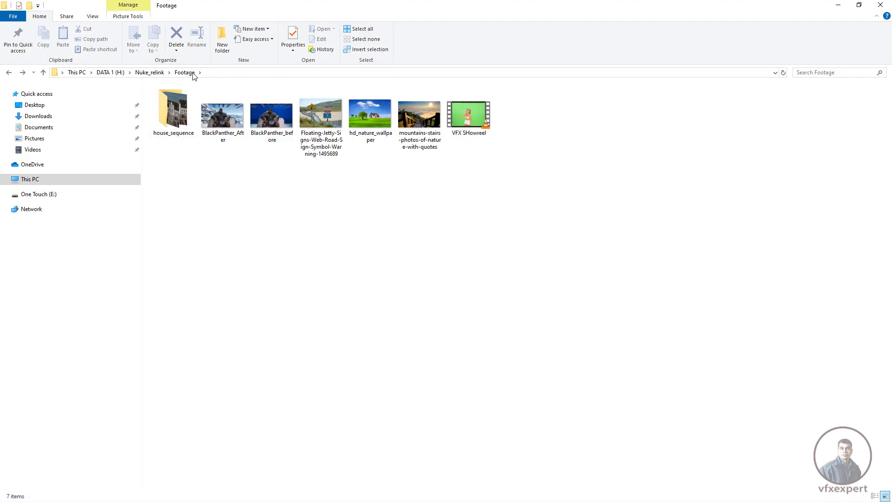
double_click(185, 137)
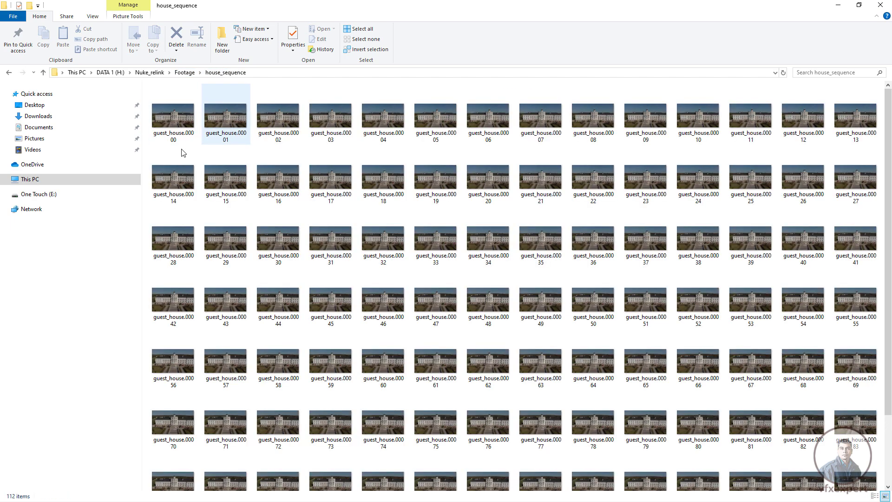
left_click(8, 73)
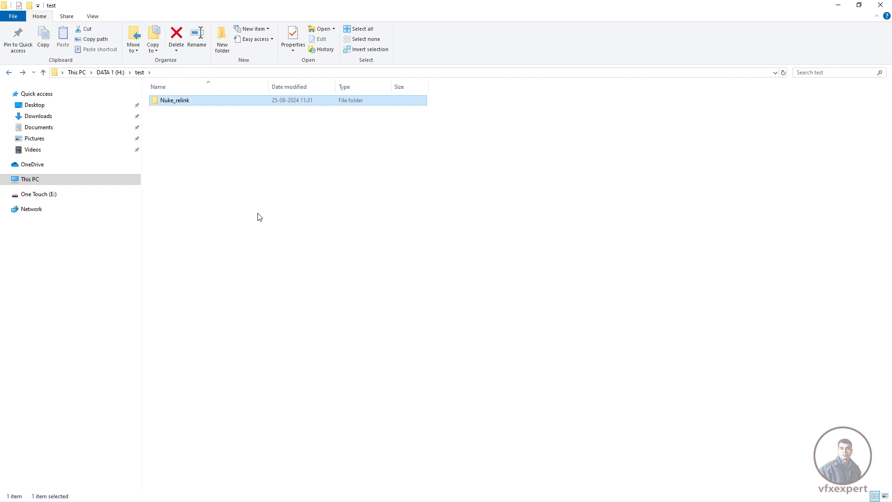
double_click(175, 100)
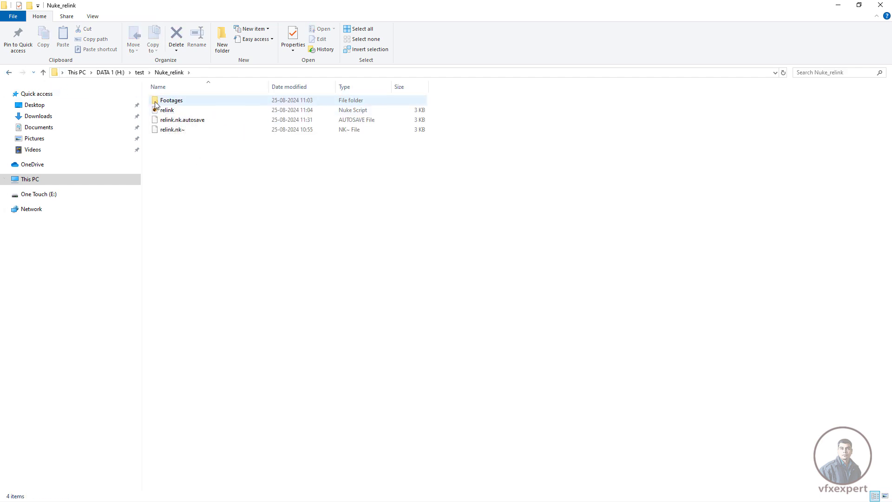
left_click(180, 102)
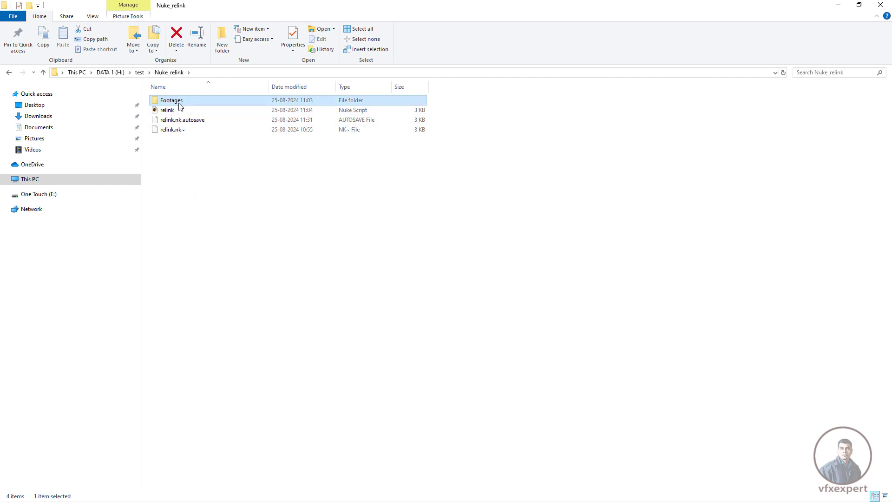
key("F2")
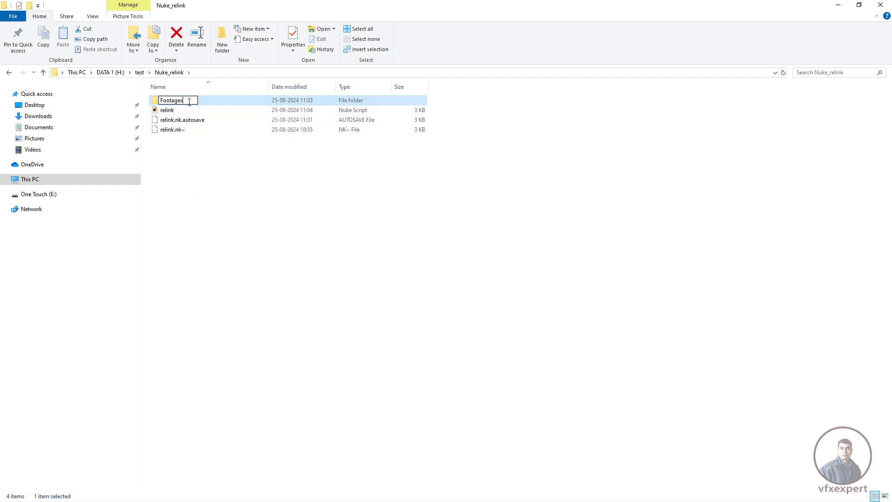
type("me")
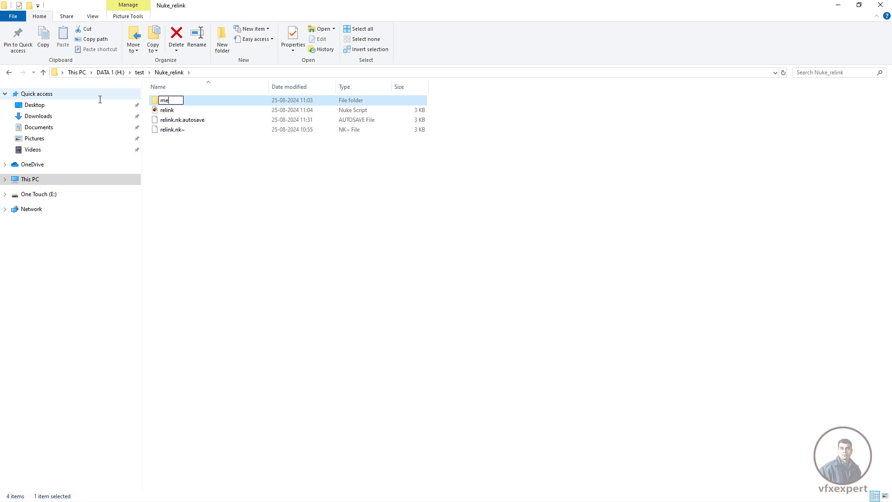
type("dia files")
key("Return")
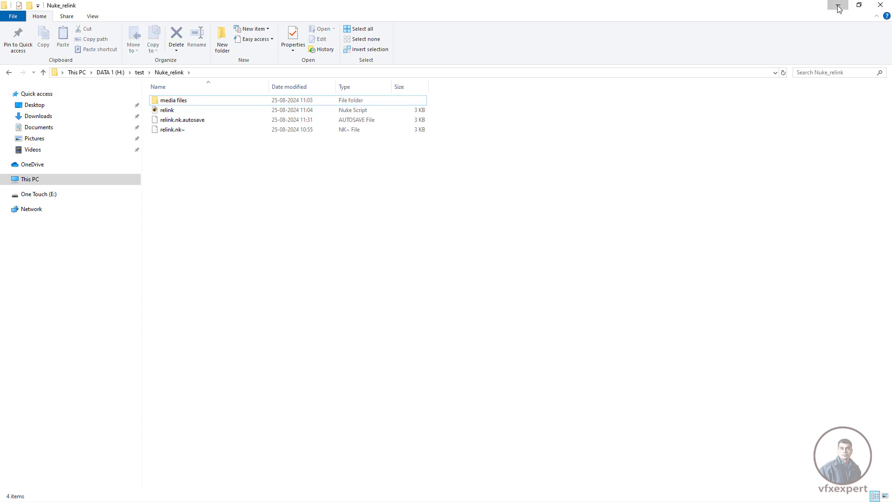
Return to Nuke, clear the current script and reopen H:/test/Nuke_relink/relink.nk without restoring the autosave file.
left_click(838, 4)
left_click(9, 19)
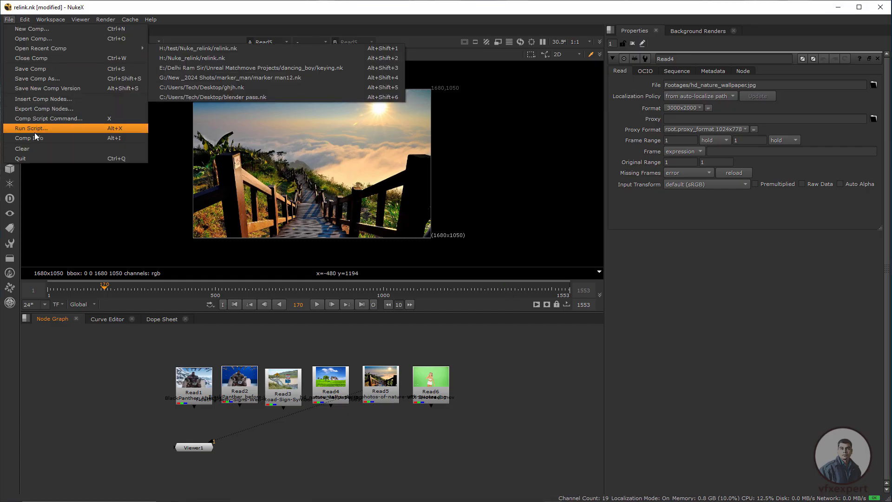
left_click(40, 147)
left_click(9, 19)
mouse_move(75, 48)
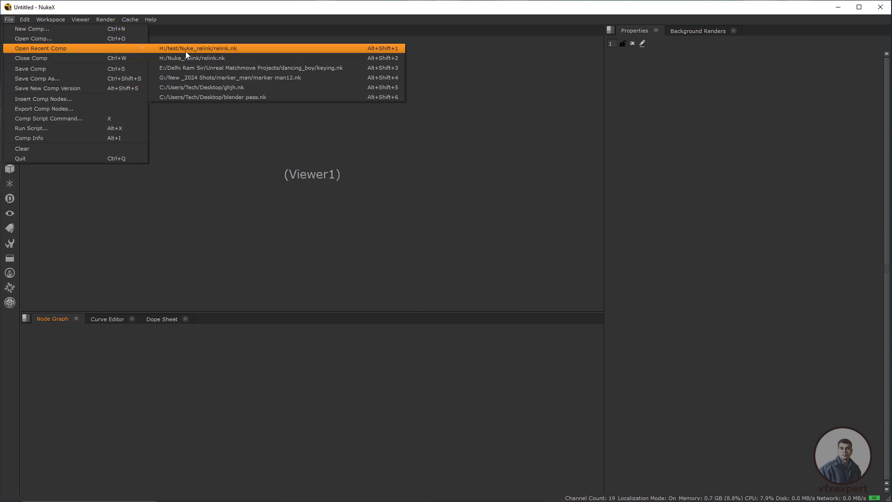
left_click(239, 49)
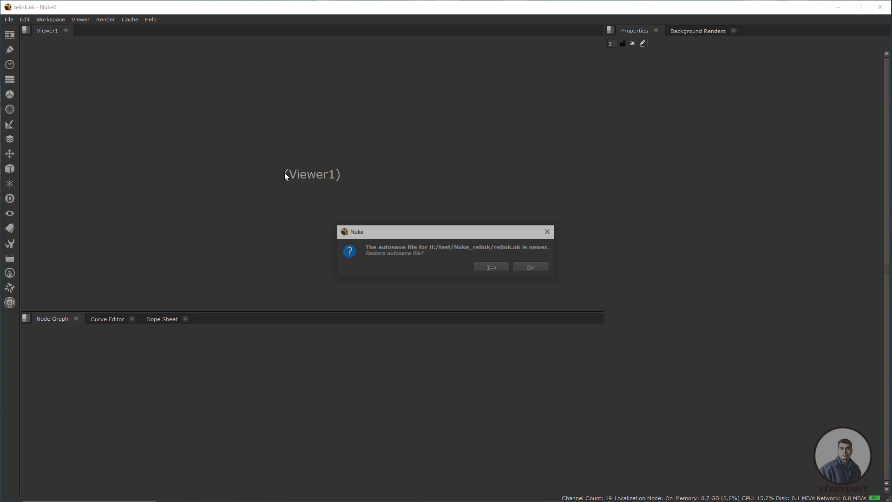
left_click(527, 266)
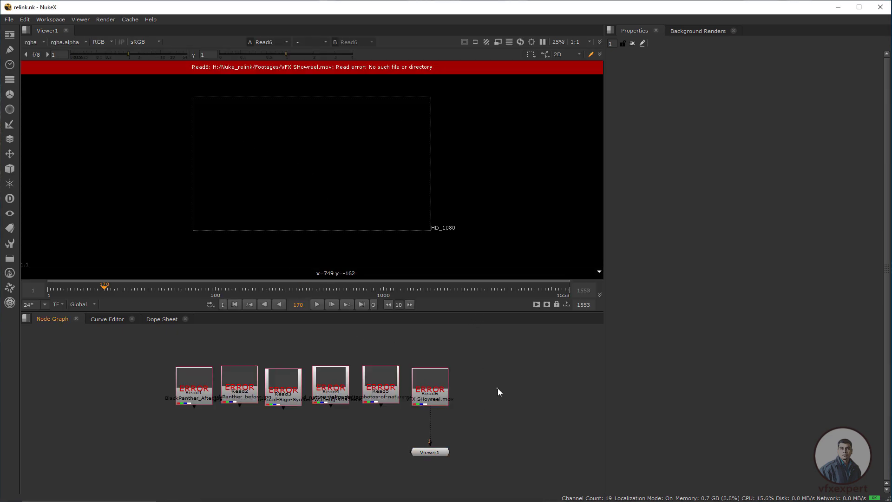
Set the project directory to the script directory expression and copy the H:/Nuke_relink/ part of Read1's file path.
key("s")
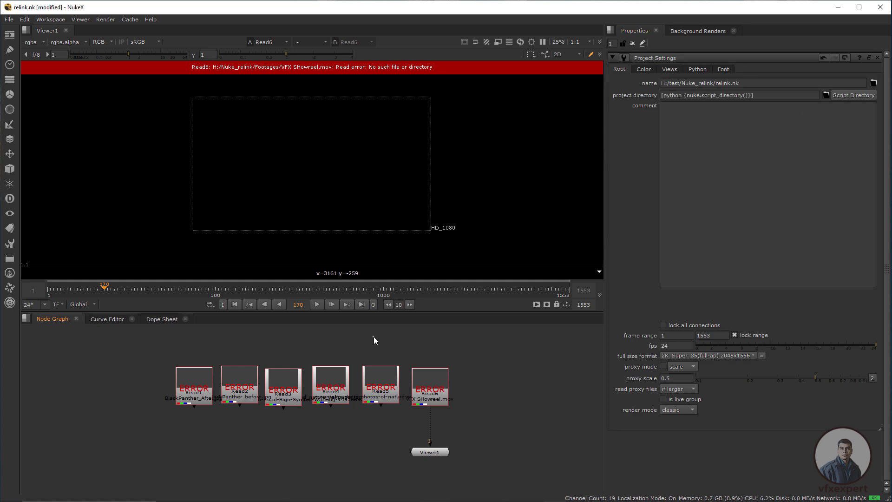
double_click(186, 386)
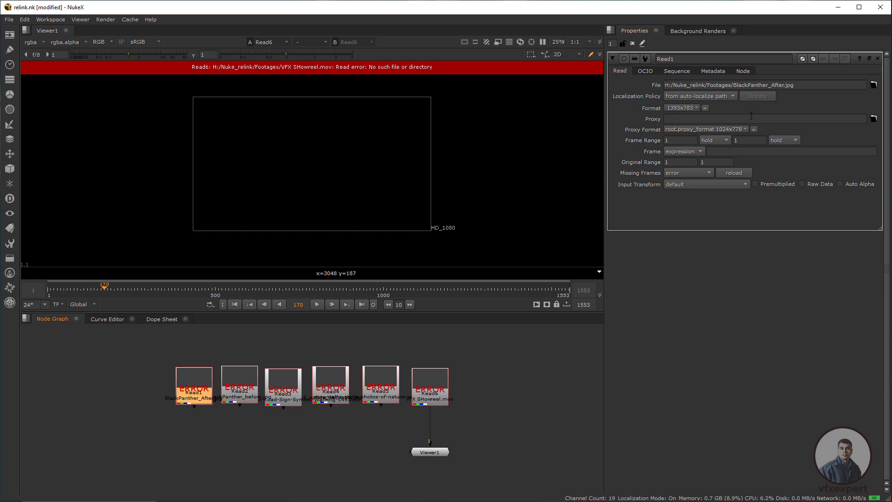
left_click_drag(707, 85, 636, 79)
key("ctrl+c")
left_click(704, 85)
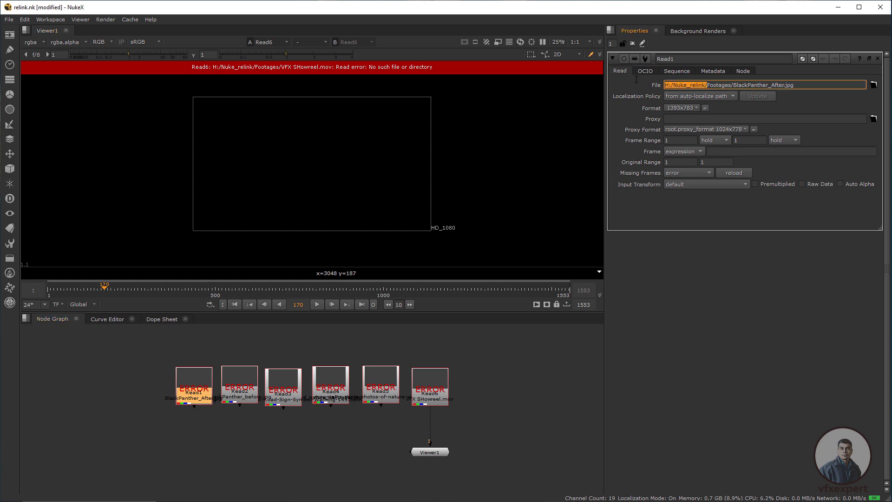
Try to search and replace H:/Nuke_relink/ in the file paths of all six Read nodes.
left_click(484, 347)
left_click_drag(146, 333, 507, 410)
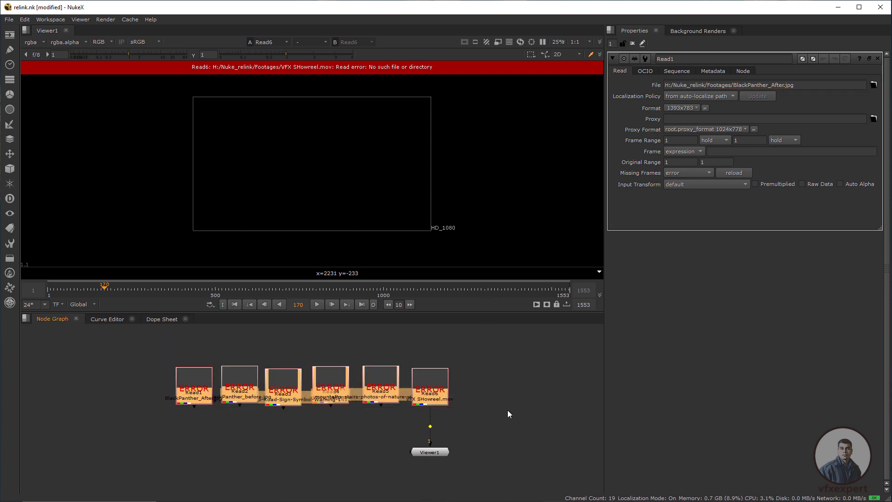
key("ctrl+slash")
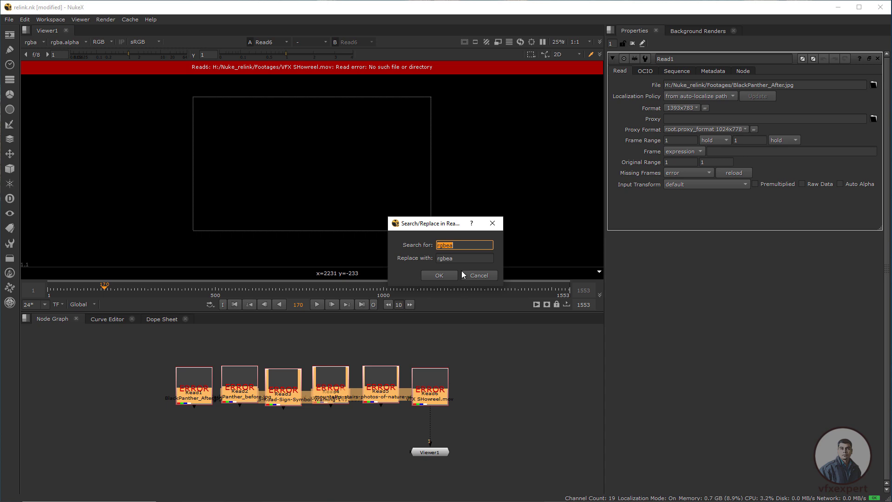
key("ctrl+v")
left_click_drag(501, 285, 637, 320)
key("Tab")
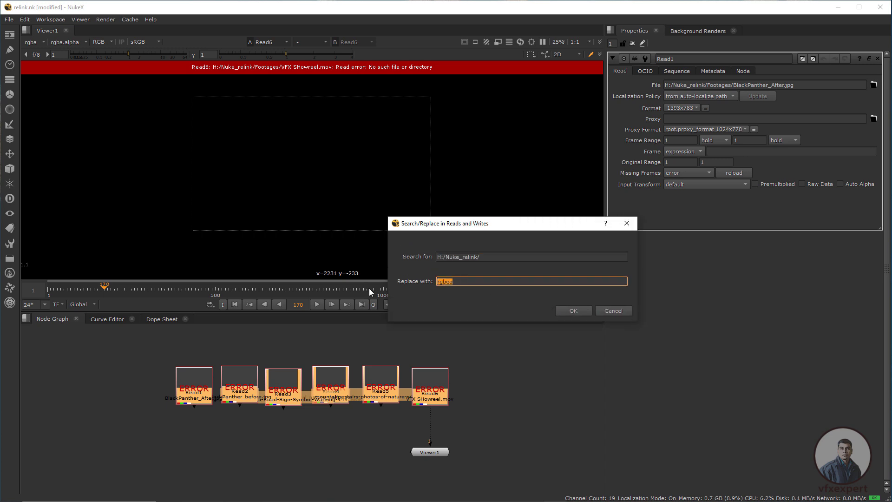
left_click(574, 311)
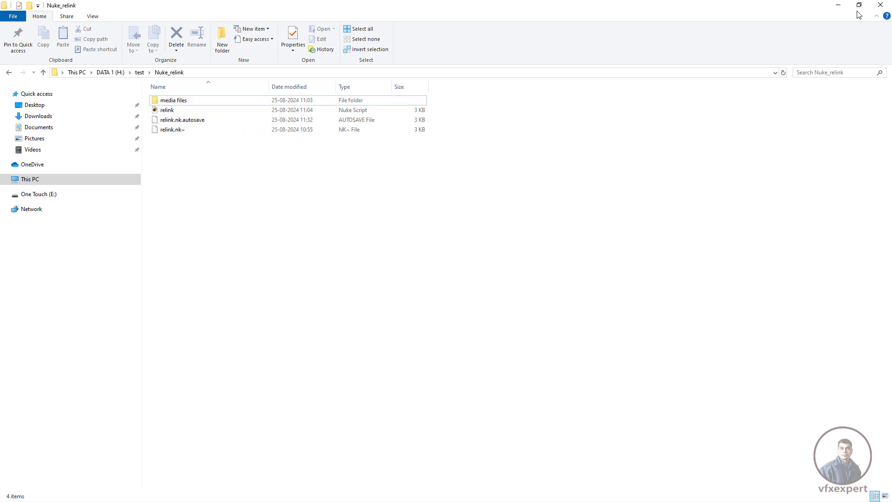
Return to Nuke and copy the H:/Nuke_relink/Footages/ part of Read2's file path.
left_click(838, 5)
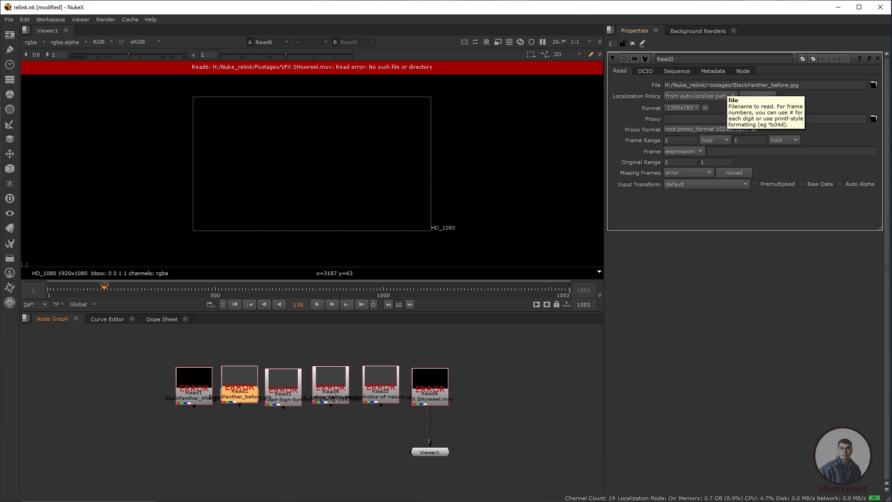
left_click_drag(708, 85, 733, 86)
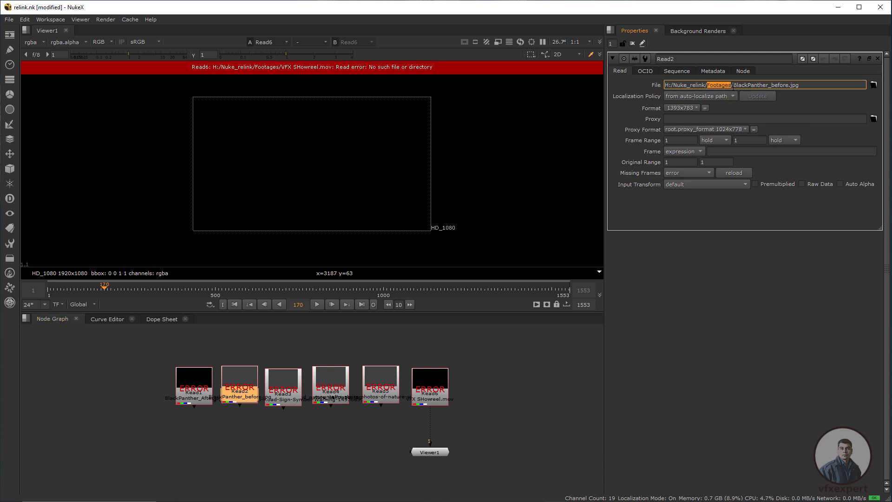
left_click(733, 86)
left_click_drag(733, 85, 652, 80)
key("ctrl+c")
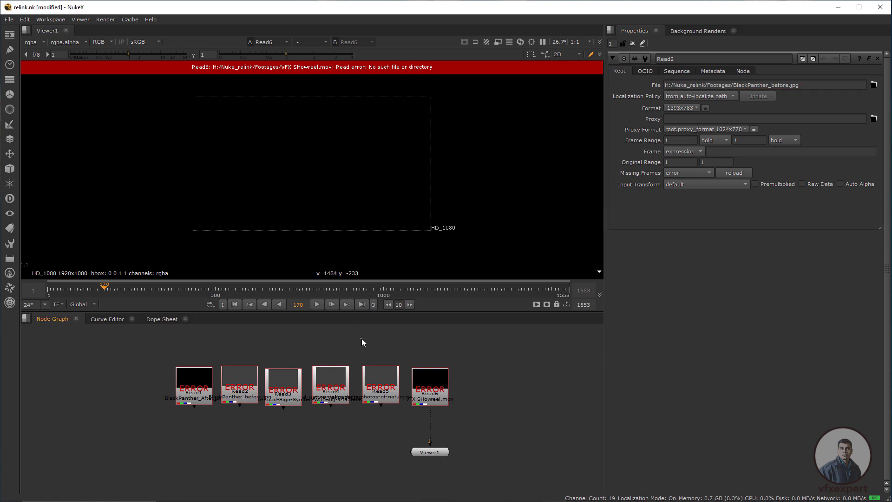
Start a search and replace on all six Read nodes with H:/Nuke_relink/Footages/ as the search text.
left_click_drag(155, 336, 486, 409)
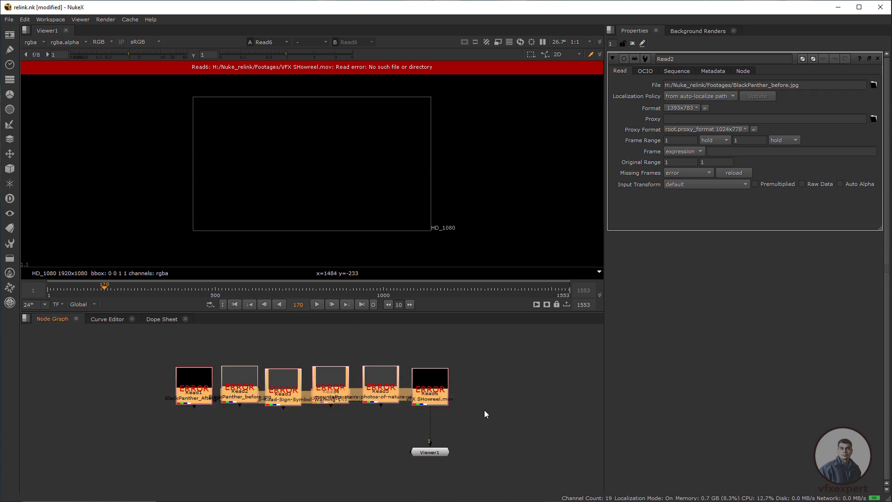
key("ctrl+shift+slash")
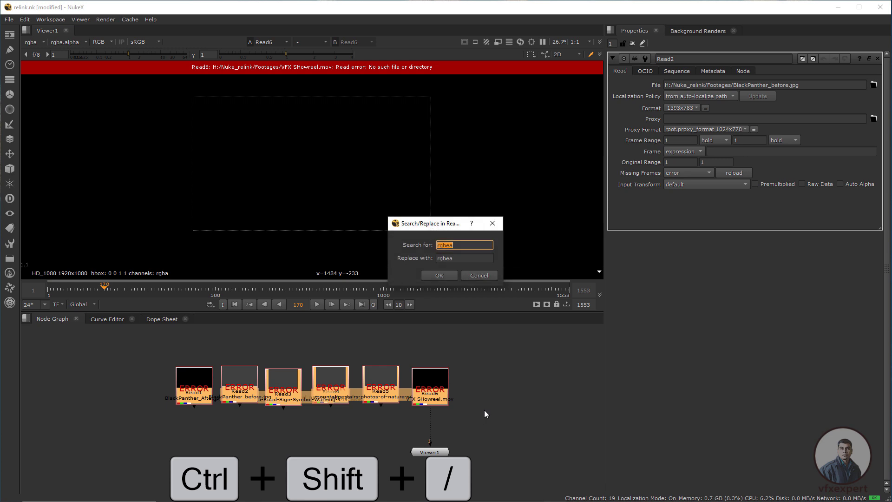
left_click_drag(504, 286, 571, 316)
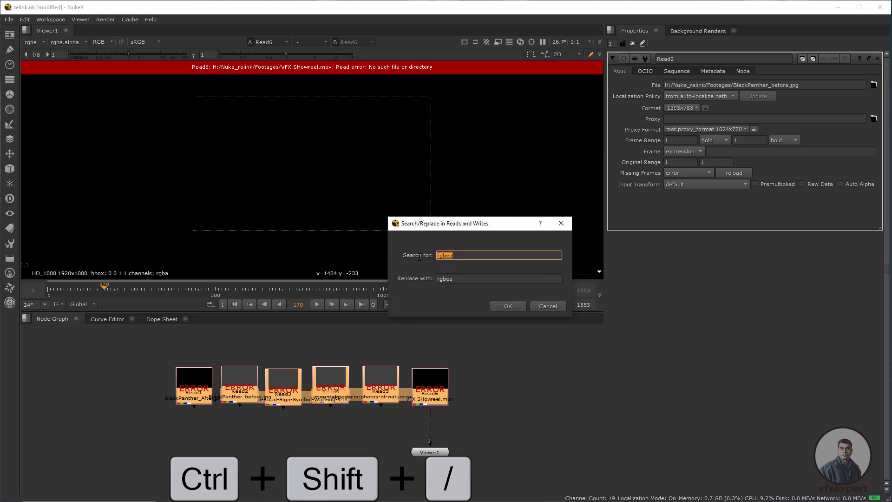
key("ctrl+v")
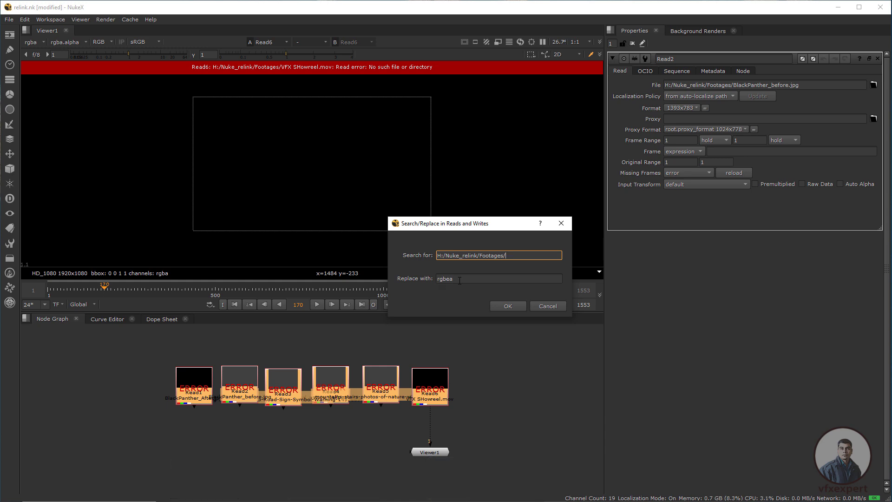
left_click_drag(509, 256, 491, 256)
Set the replacement text to media files/, matching the renamed footage folder, and apply it to the selected Read nodes.
left_click_drag(452, 281, 425, 282)
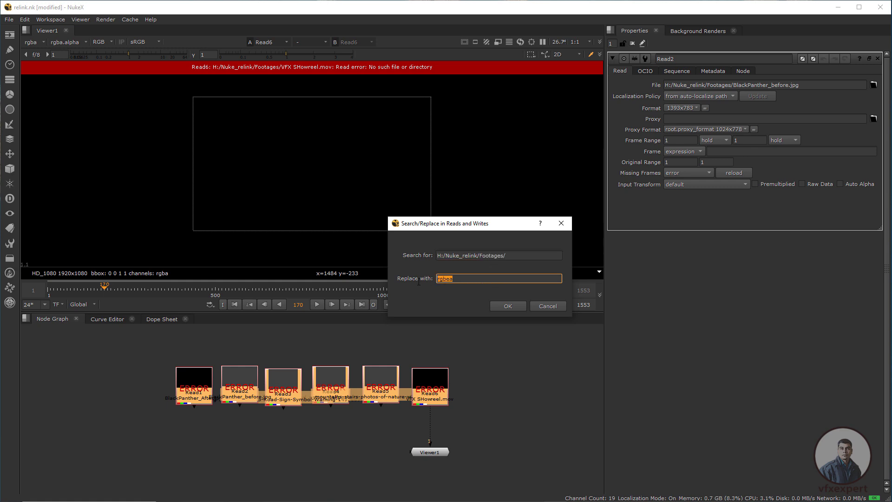
type("Footages/")
double_click(453, 279)
type("m")
key("alt+Tab")
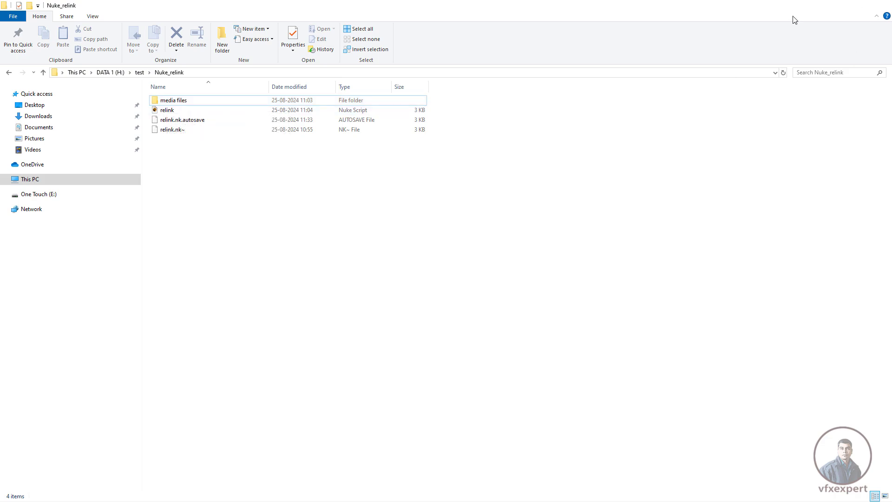
key("alt+Tab")
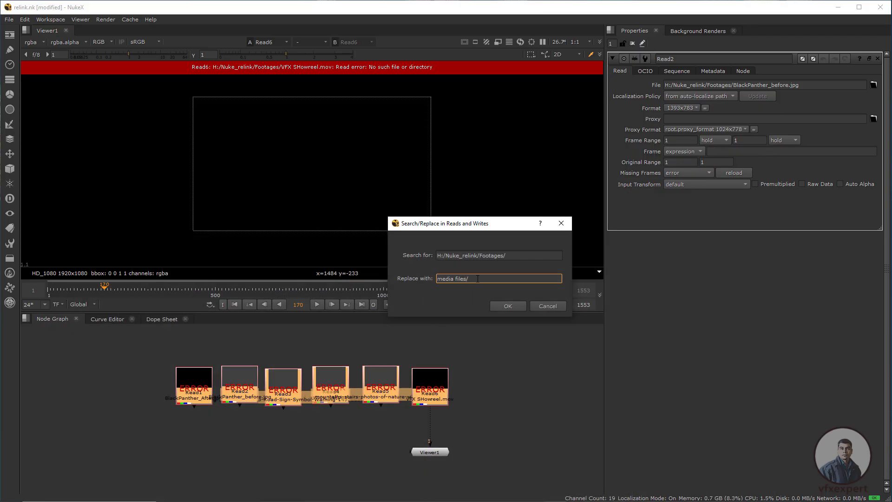
left_click(511, 305)
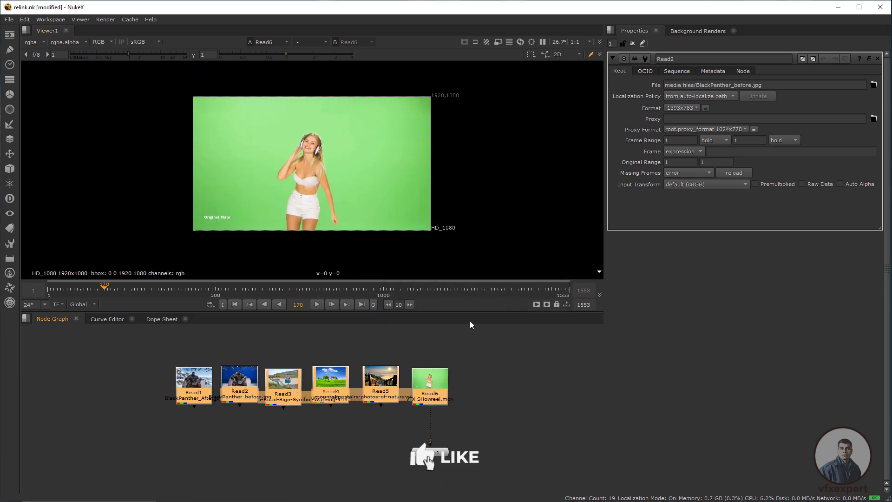
left_click(472, 380)
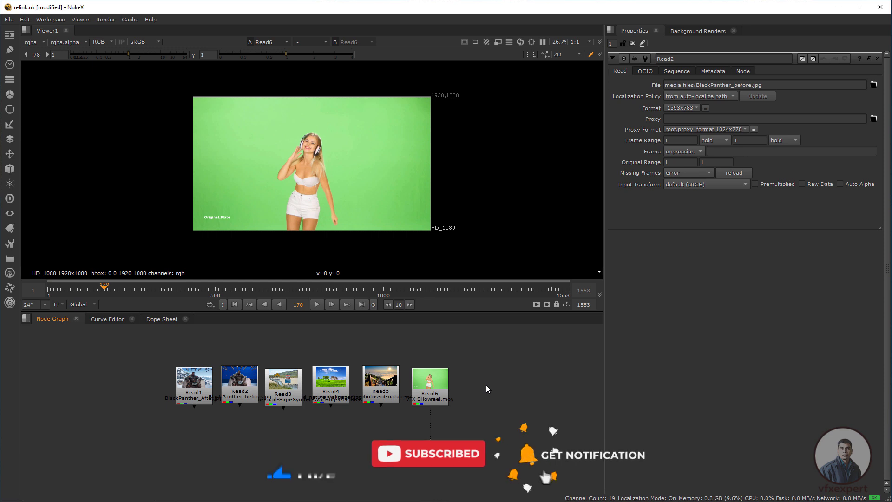
Connect the Viewer to Read4 and place the Viewer node directly beneath it.
left_click(334, 389)
key("1")
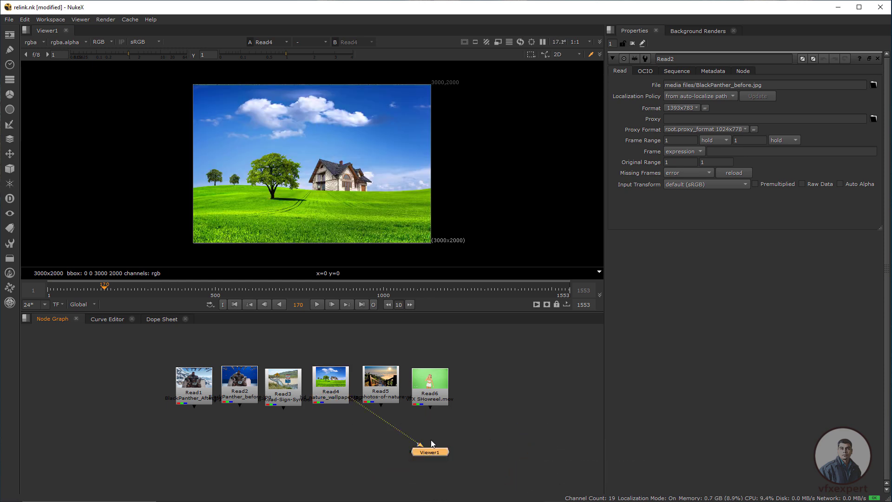
left_click_drag(430, 451, 345, 451)
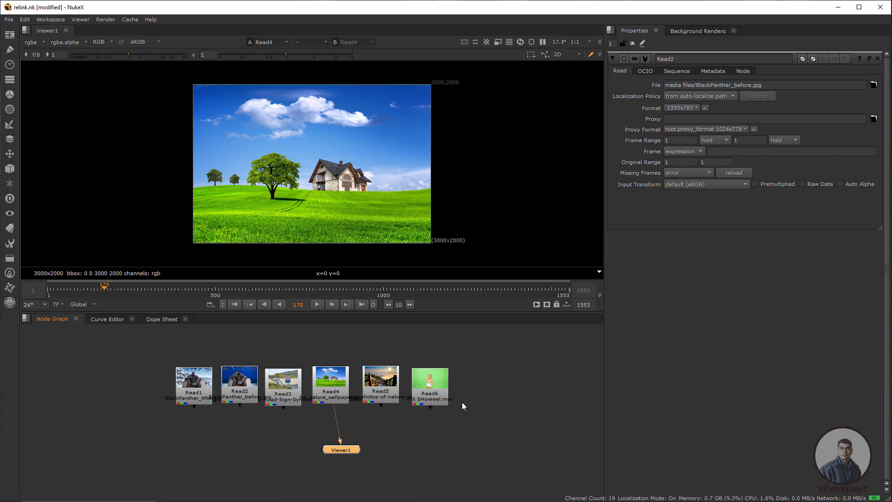
left_click_drag(349, 450, 340, 450)
left_click(380, 440)
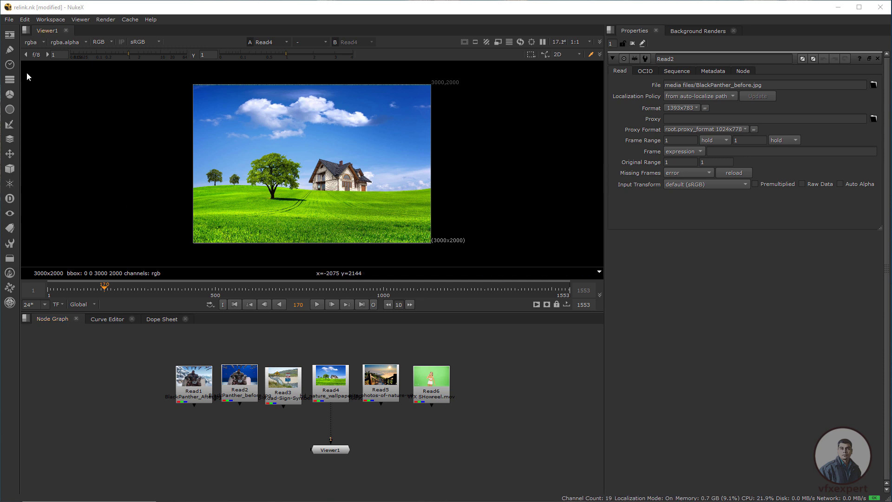
Save the relinked script and clear the current comp.
left_click(10, 19)
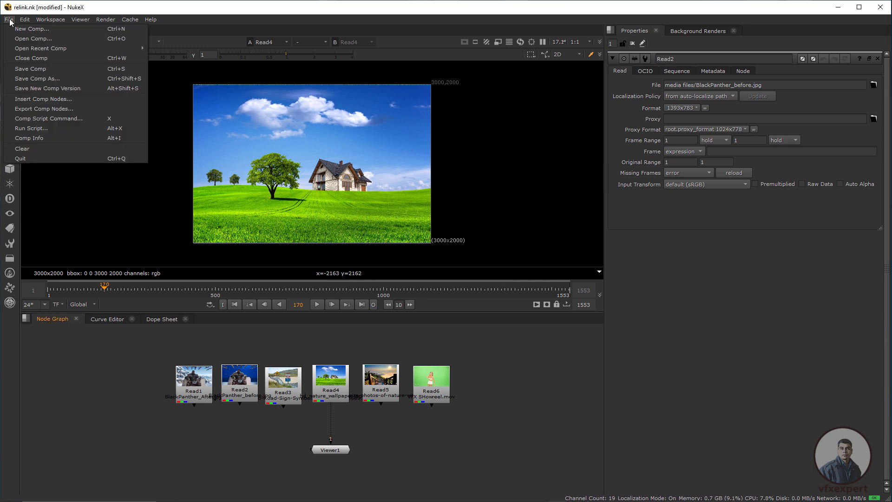
left_click(39, 68)
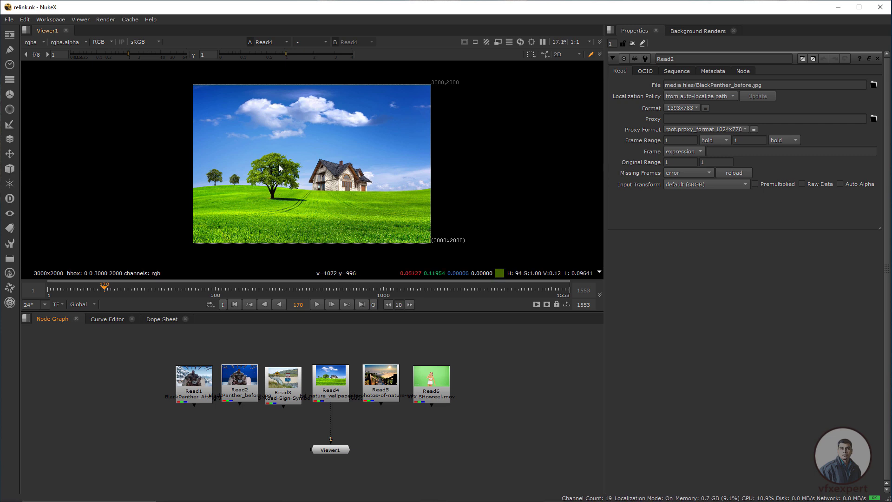
left_click(10, 19)
left_click(28, 149)
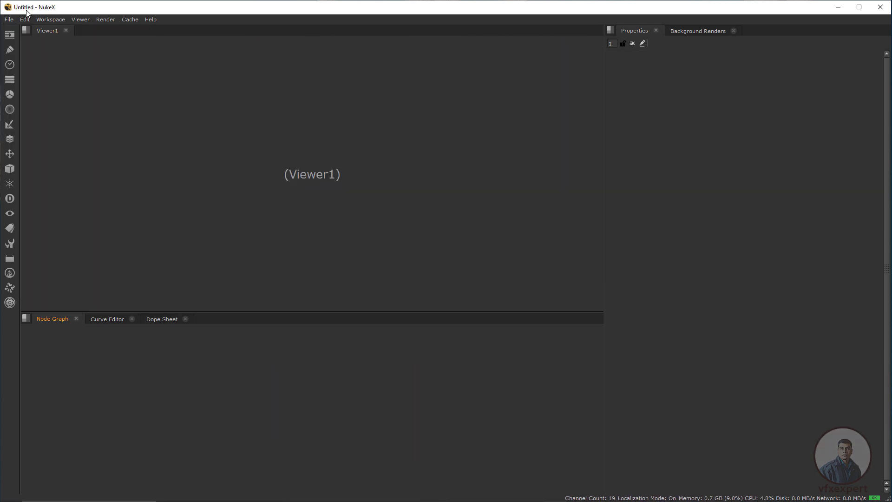
Reopen the recent comp H:/test/Nuke_relink/relink.nk.
left_click(9, 19)
mouse_move(52, 49)
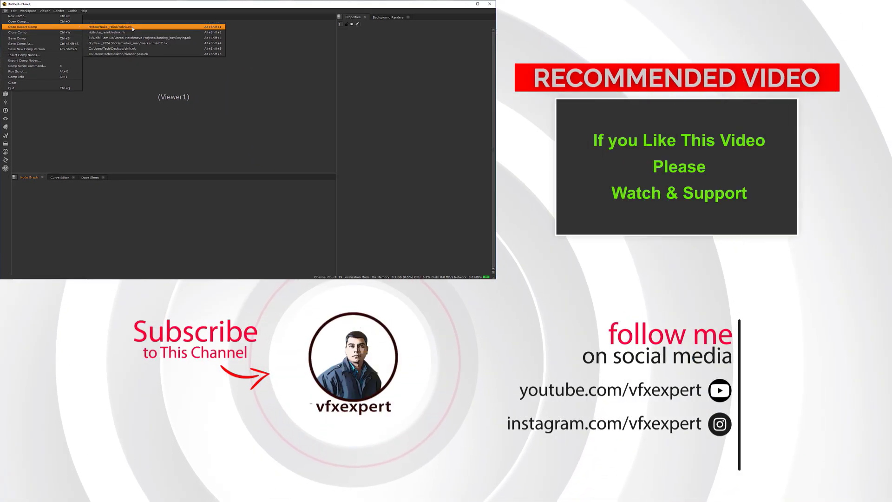
left_click(169, 41)
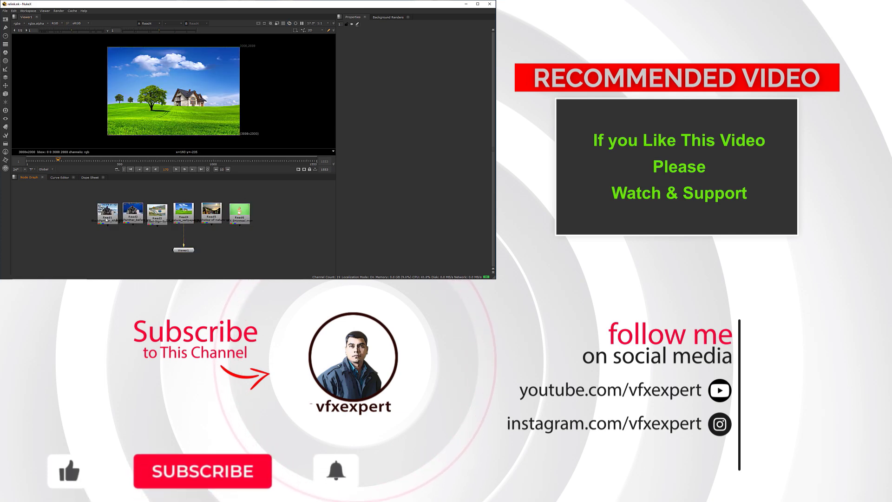